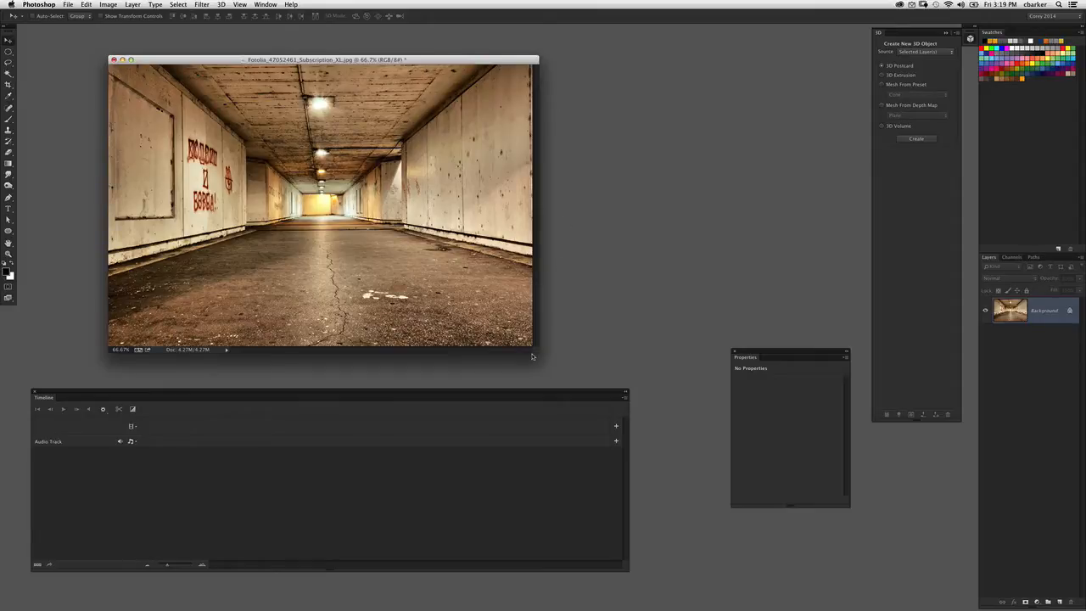
# - Enlarge the tunnel image window around the canvas, then reposition it and the Timeline panel so they do not overlap
pyautogui.moveTo(532, 356); pyautogui.dragTo(592, 381)
pyautogui.moveTo(170, 396); pyautogui.dragTo(185, 454)
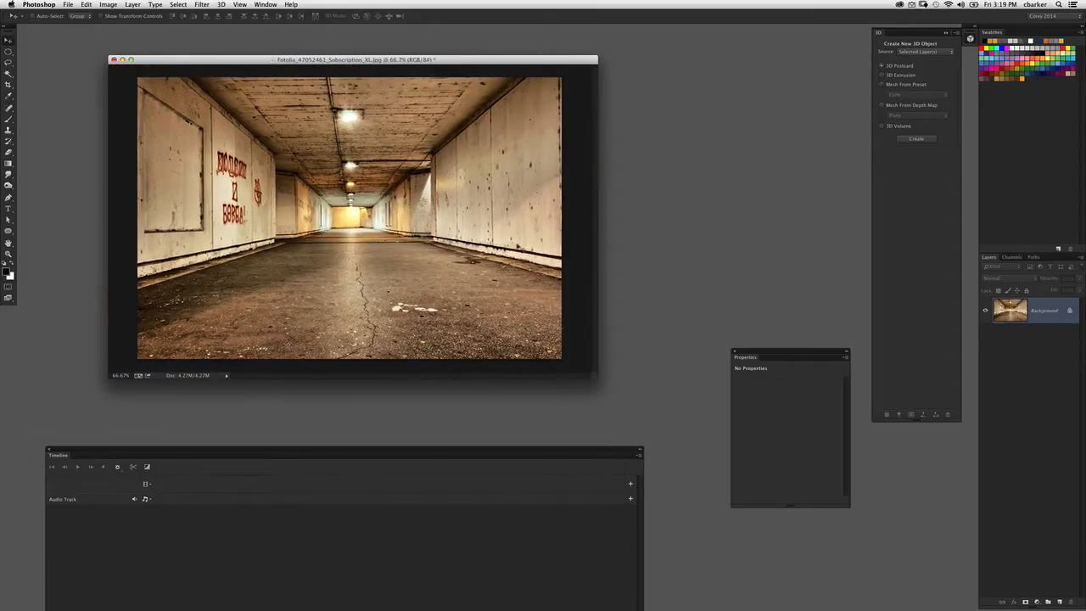
pyautogui.moveTo(442, 59); pyautogui.dragTo(453, 69)
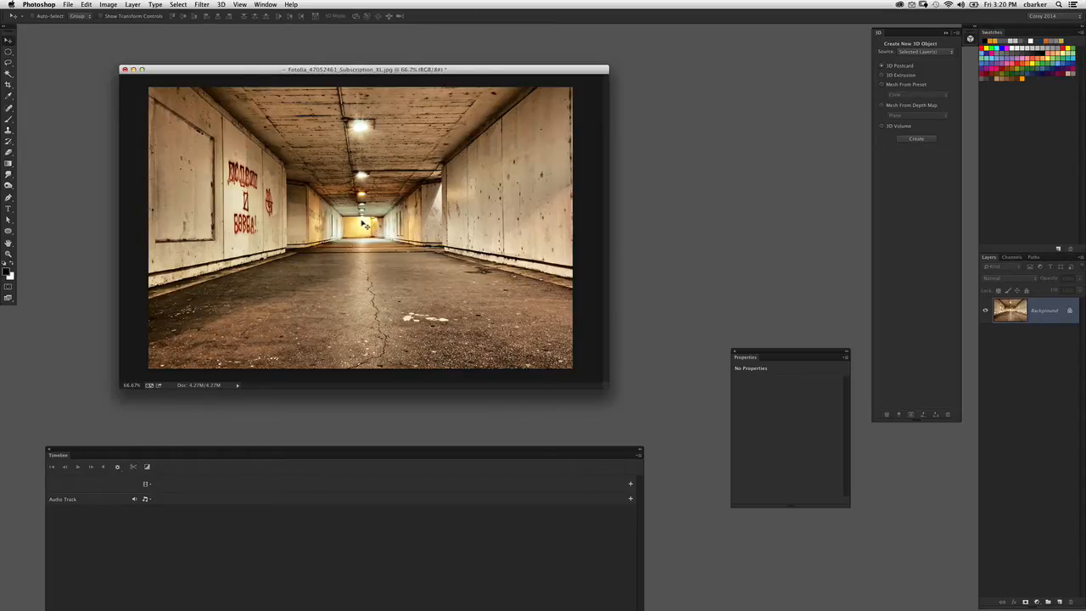
pyautogui.moveTo(250, 69); pyautogui.dragTo(215, 71)
# - Open the tunnel image in the Vanishing Point filter and delete its existing perspective planes, with the preview at 66.7%
pyautogui.click(111, 5)
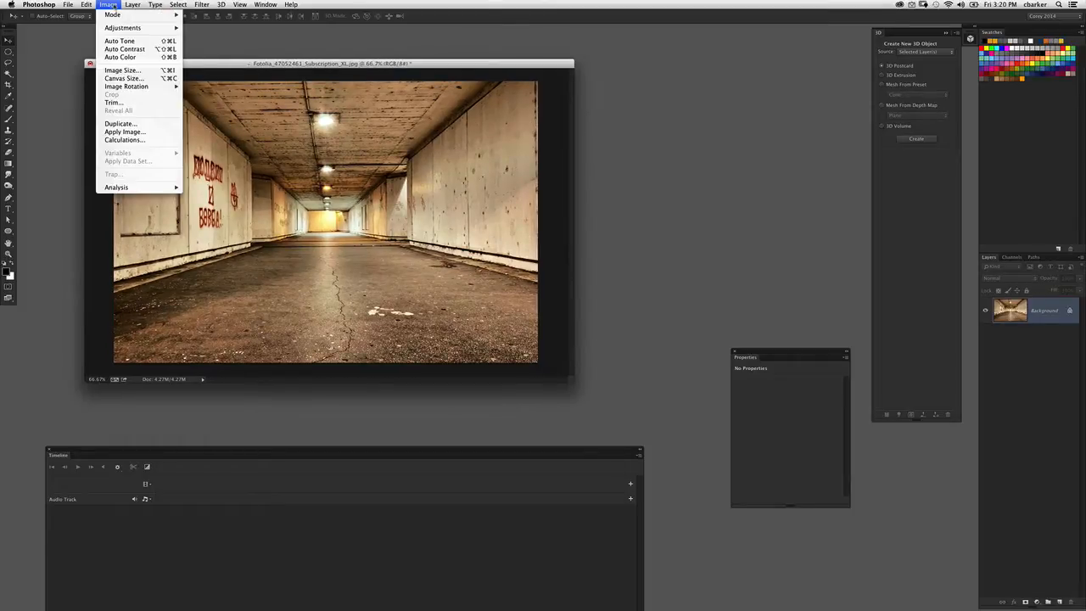
pyautogui.moveTo(204, 7)
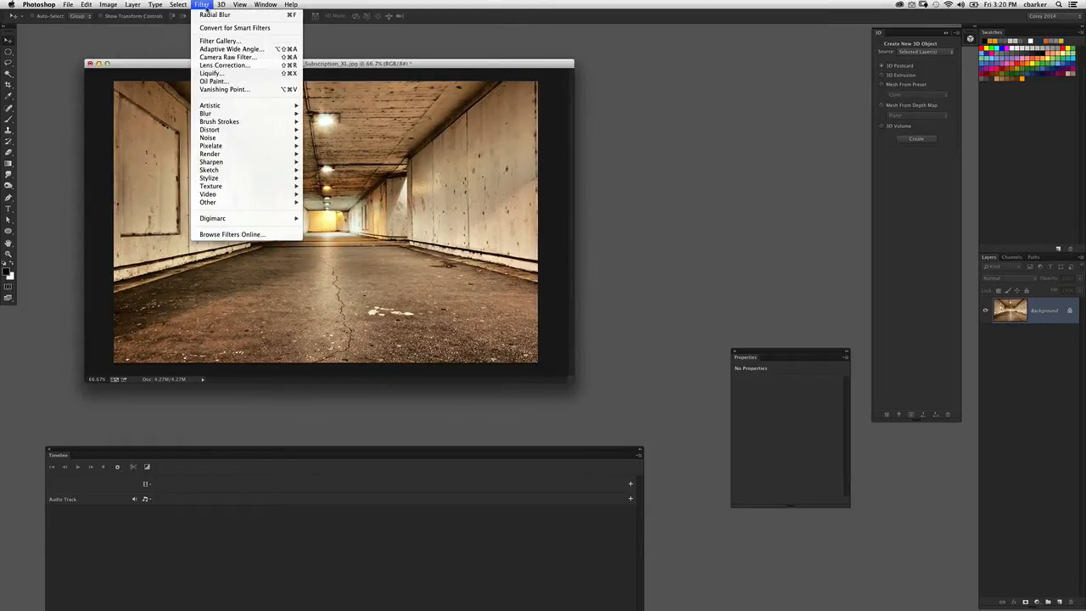
pyautogui.click(224, 89)
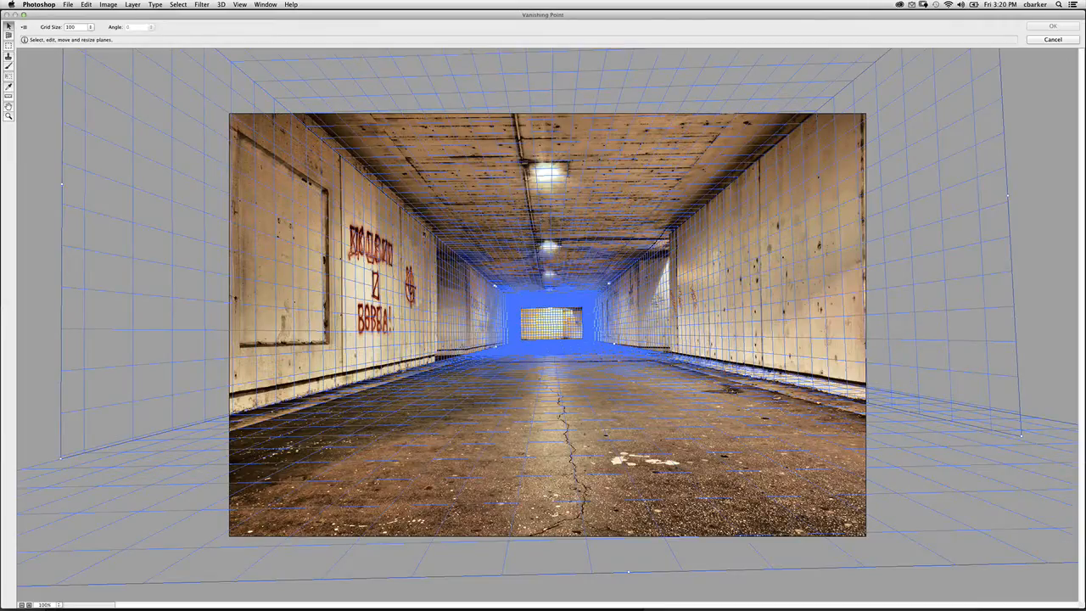
pyautogui.press('BackSpace')
pyautogui.press('super+minus')
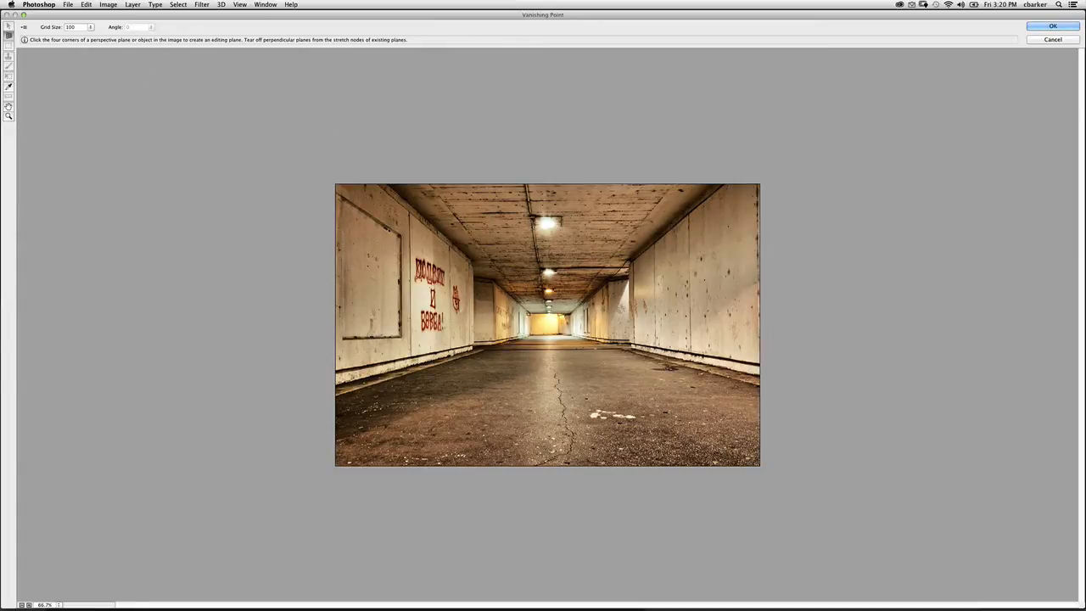
# - Create a perspective plane along the tunnel's left wall, extending beyond the canvas, and adjust its corners until the grid is valid
pyautogui.click(529, 315)
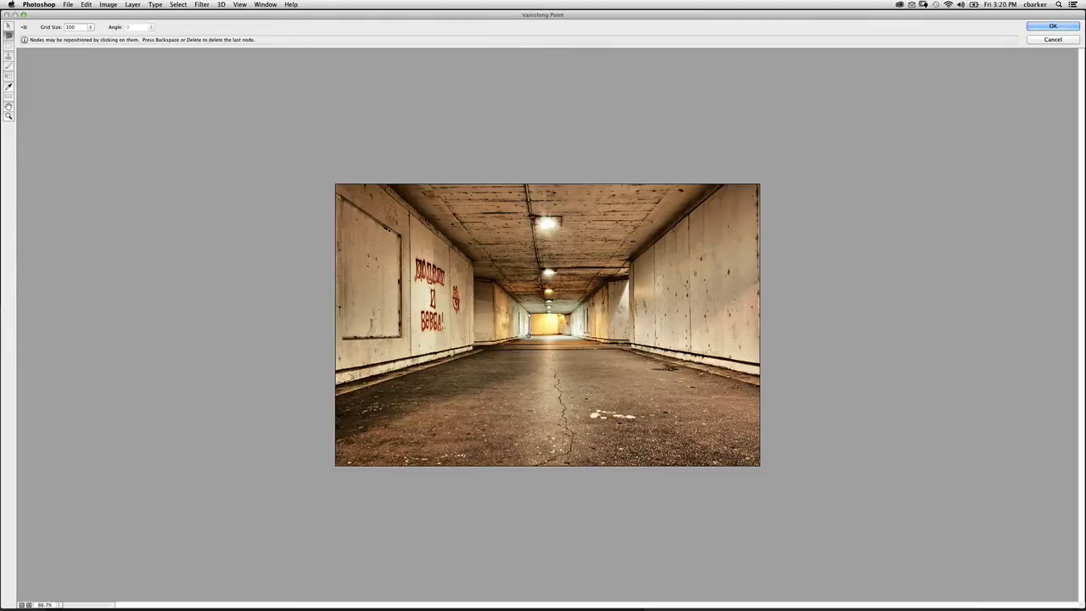
pyautogui.click(256, 405)
pyautogui.click(255, 75)
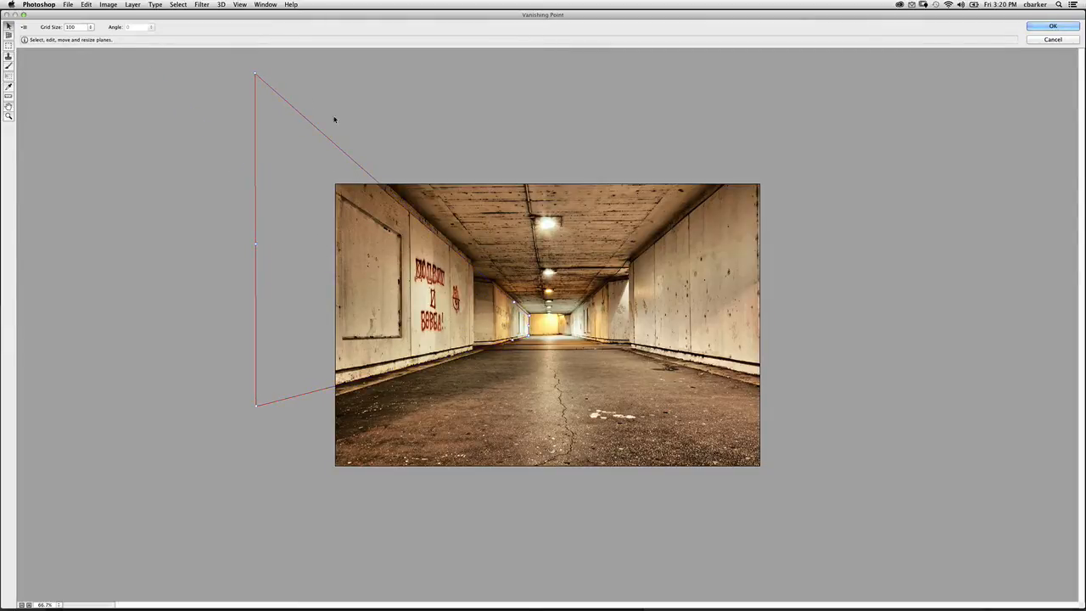
pyautogui.moveTo(256, 74); pyautogui.dragTo(262, 65)
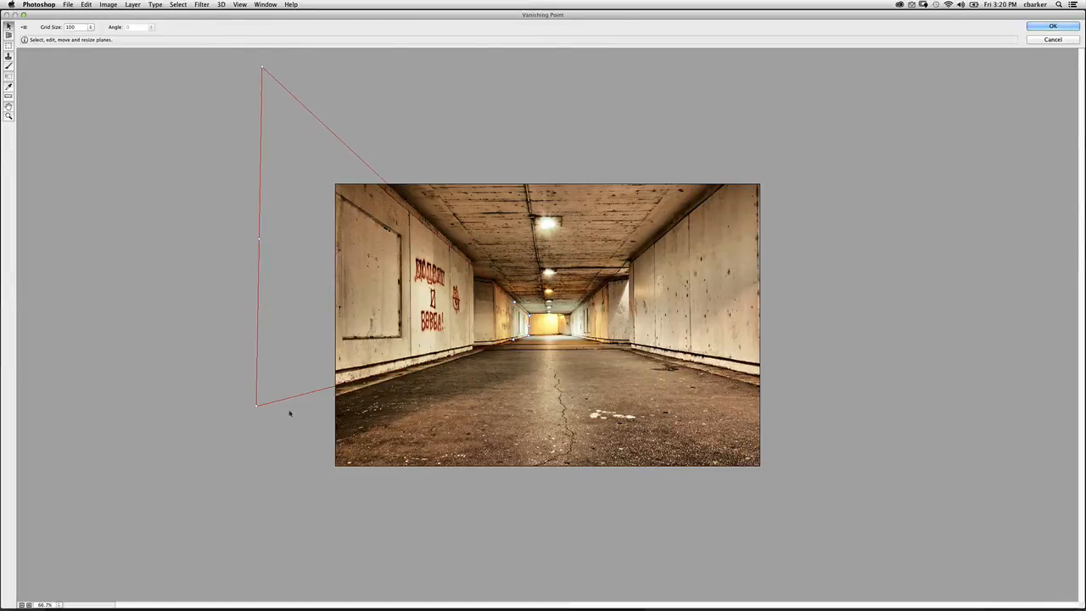
pyautogui.moveTo(256, 406); pyautogui.dragTo(257, 408)
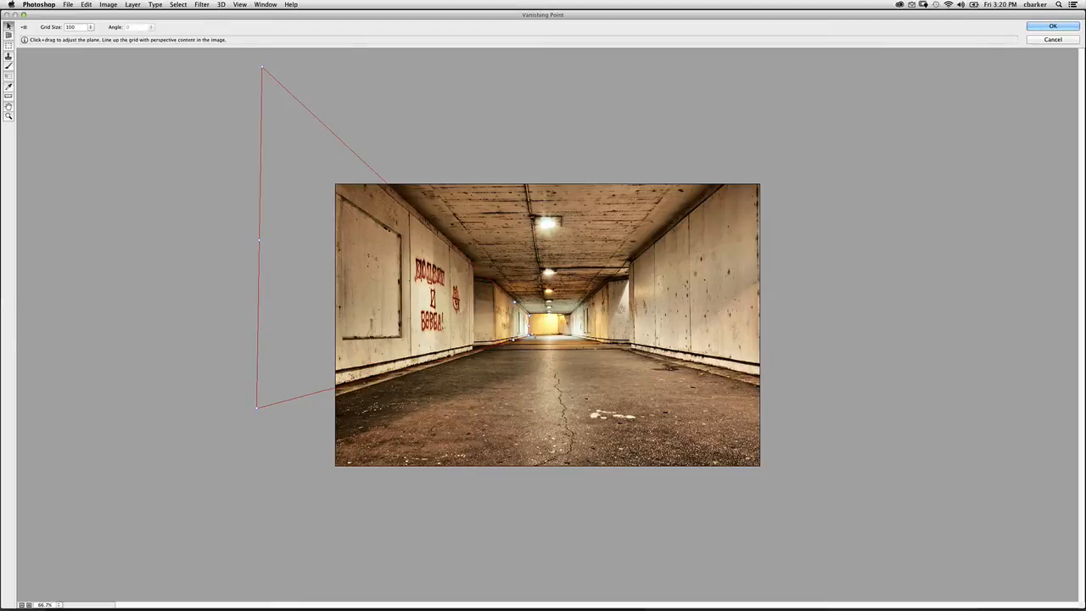
pyautogui.moveTo(530, 317); pyautogui.dragTo(531, 337)
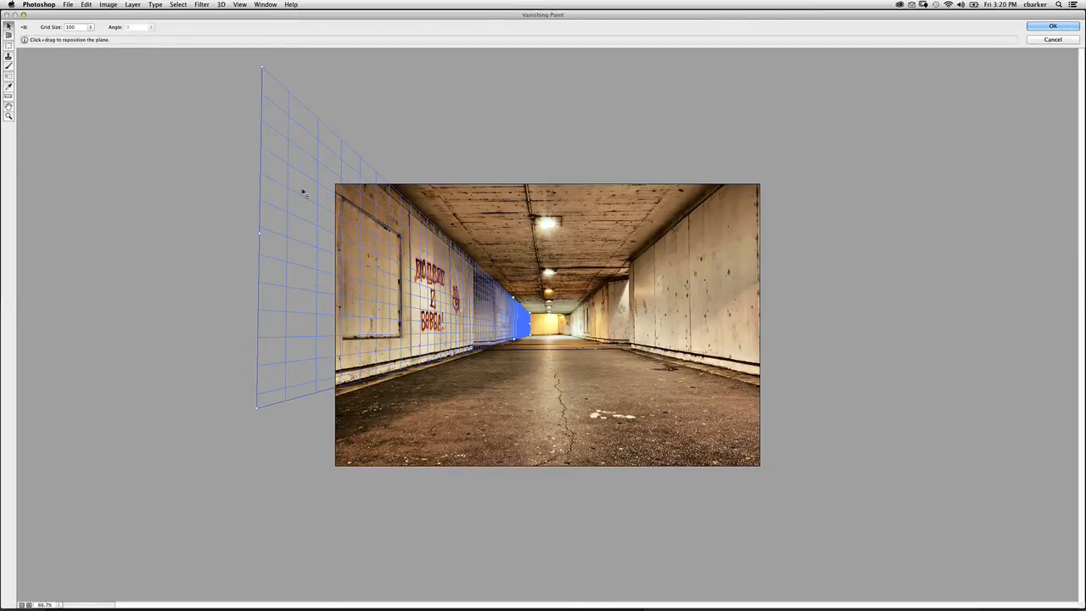
# - Tear off perpendicular planes for the tunnel's back wall and right wall, and fit the right plane's upper edge to the ceiling line
pyautogui.press('alt')
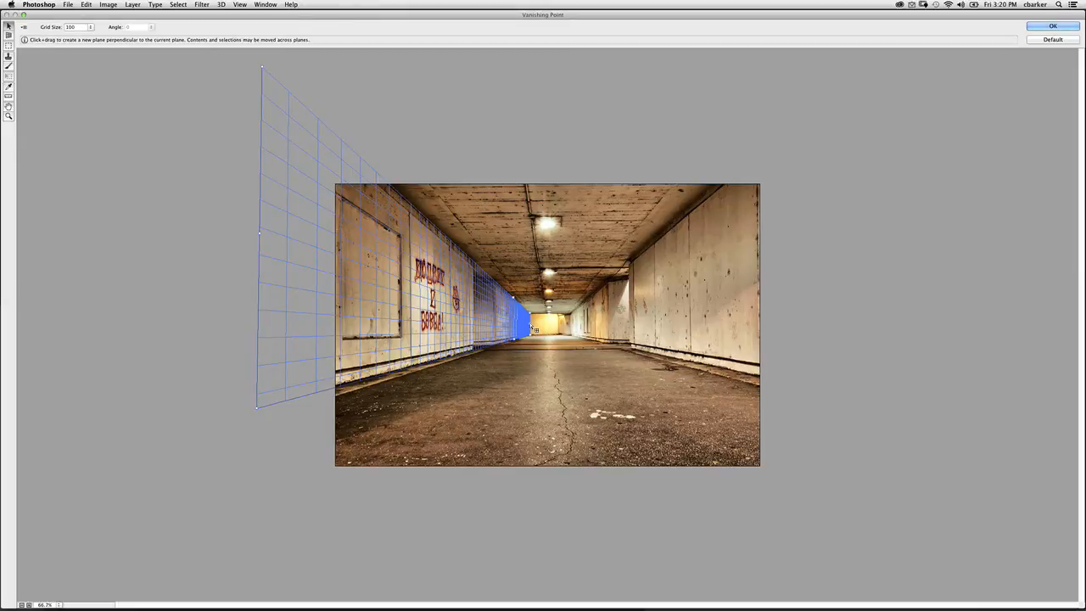
pyautogui.moveTo(531, 326); pyautogui.dragTo(572, 331)
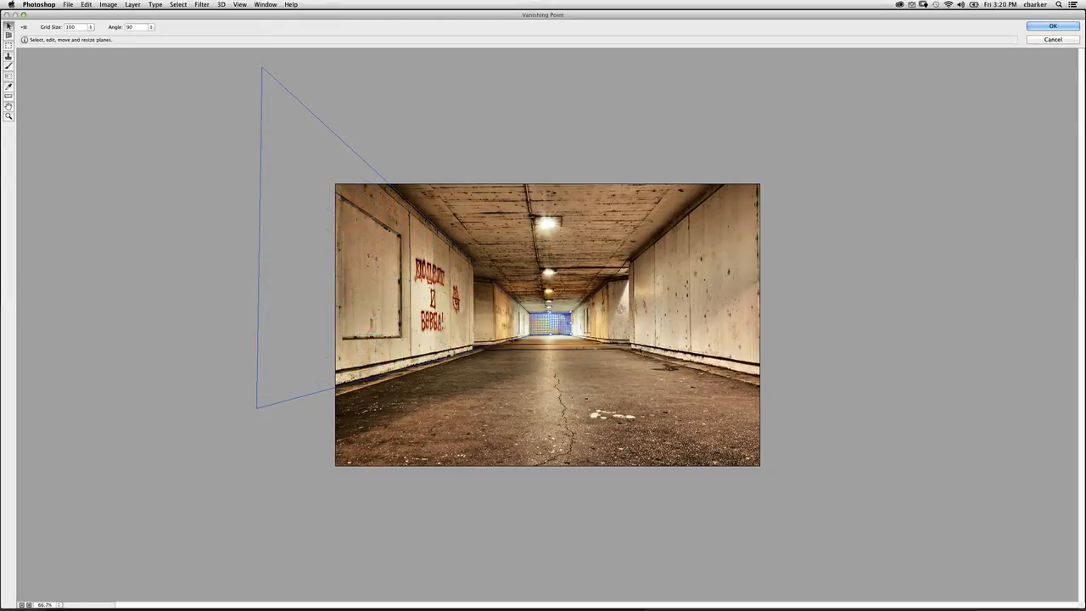
pyautogui.press('alt')
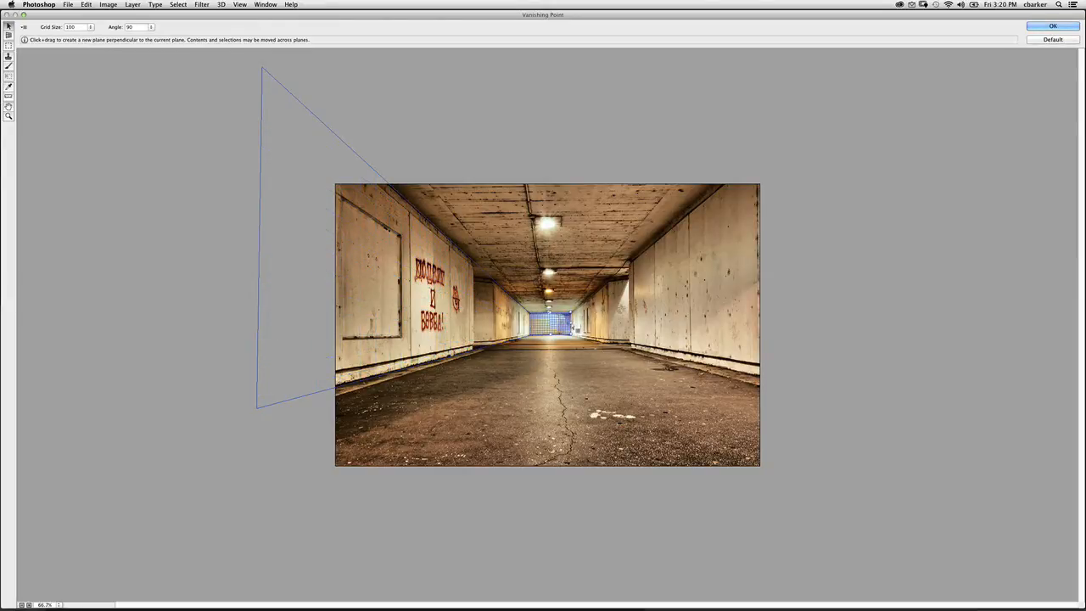
pyautogui.moveTo(576, 331); pyautogui.dragTo(821, 388)
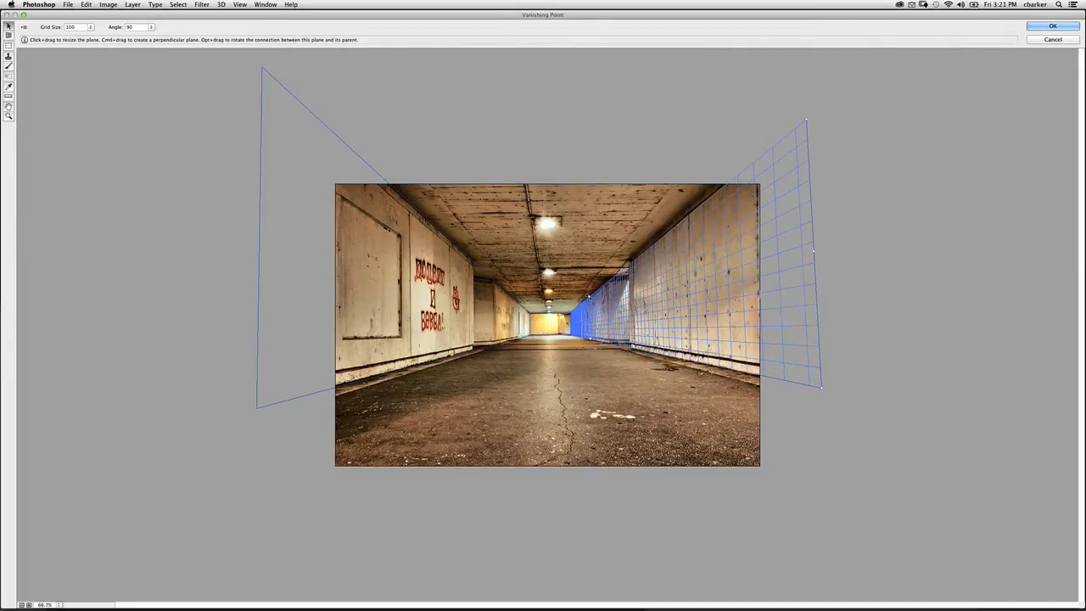
pyautogui.moveTo(589, 297); pyautogui.dragTo(589, 295)
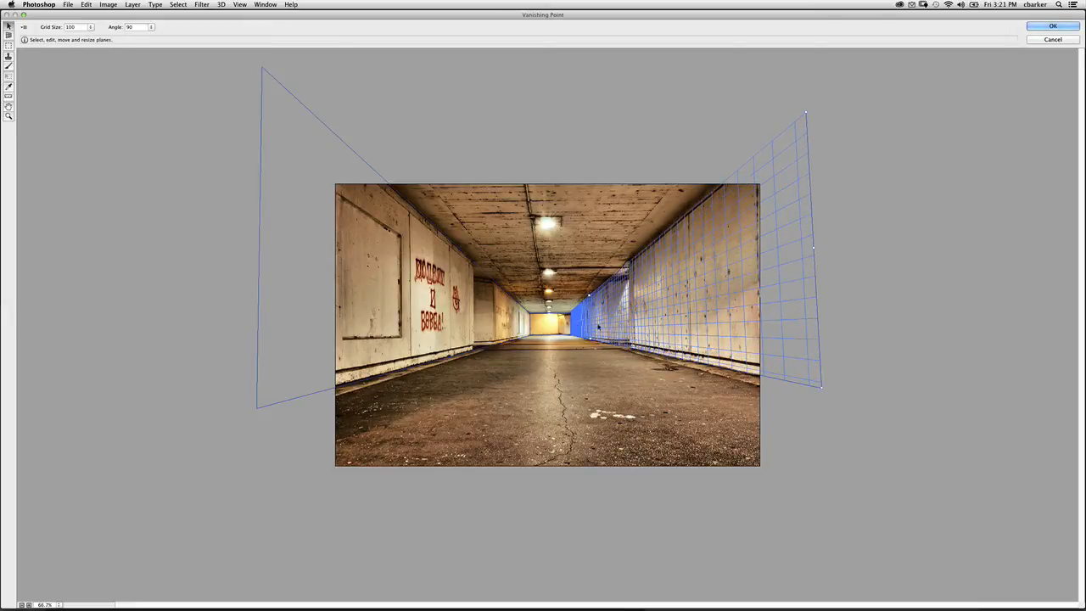
# - Tear off perpendicular planes from the back wall to cover the tunnel's ceiling and floor, extending past the canvas edges
pyautogui.click(550, 324)
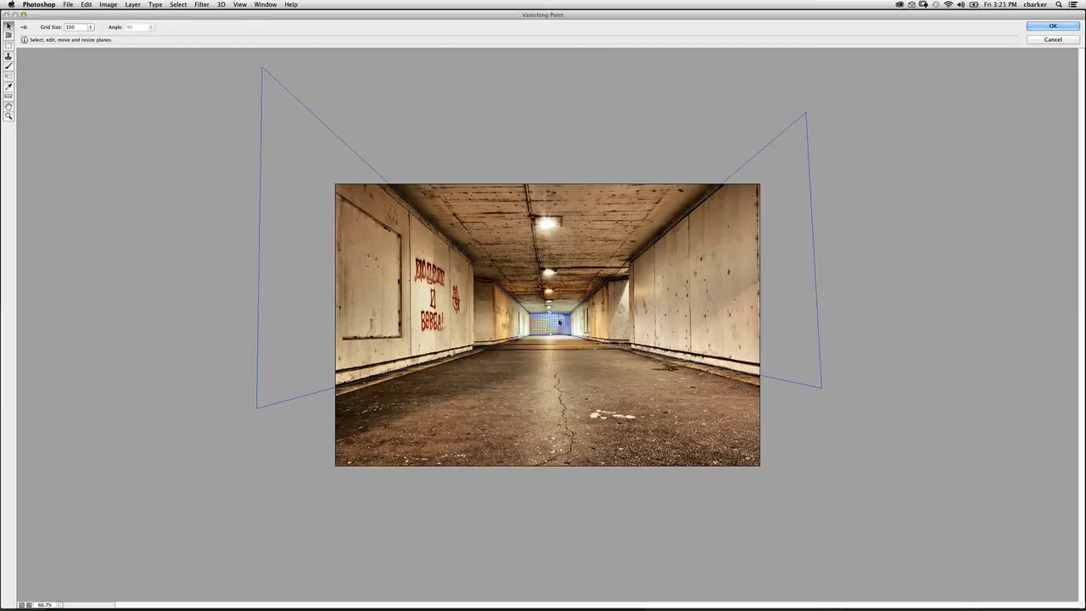
pyautogui.press('alt')
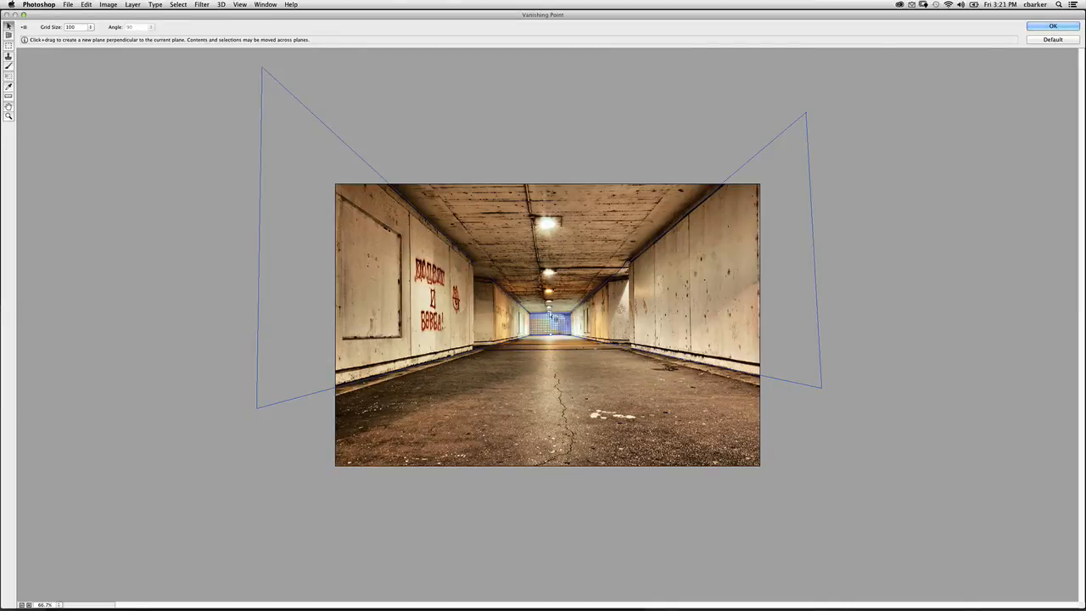
pyautogui.moveTo(550, 316); pyautogui.dragTo(609, 147)
pyautogui.click(552, 335)
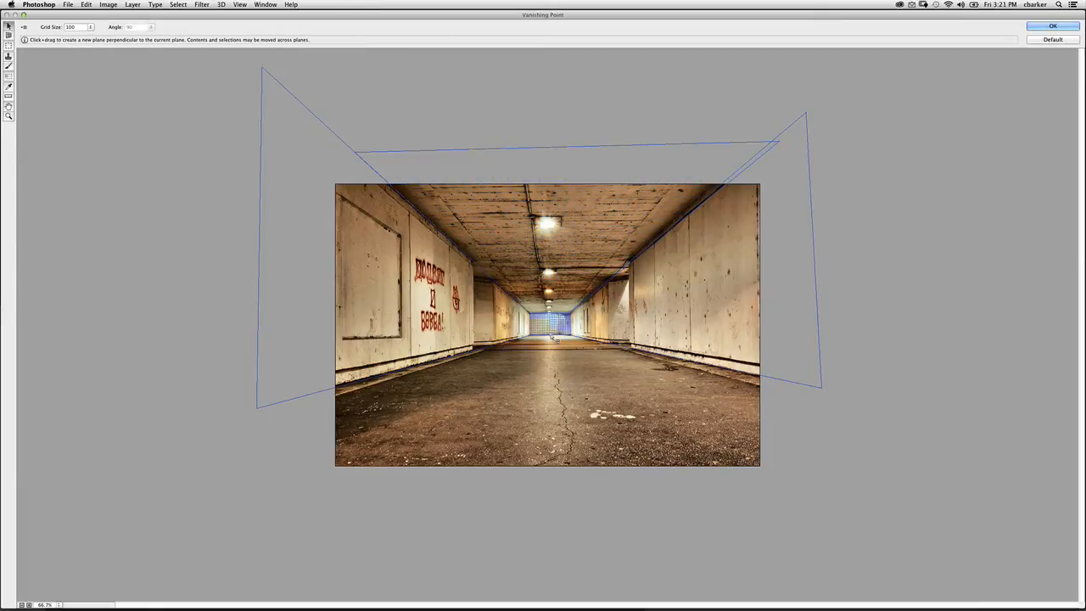
pyautogui.moveTo(550, 336); pyautogui.dragTo(520, 510)
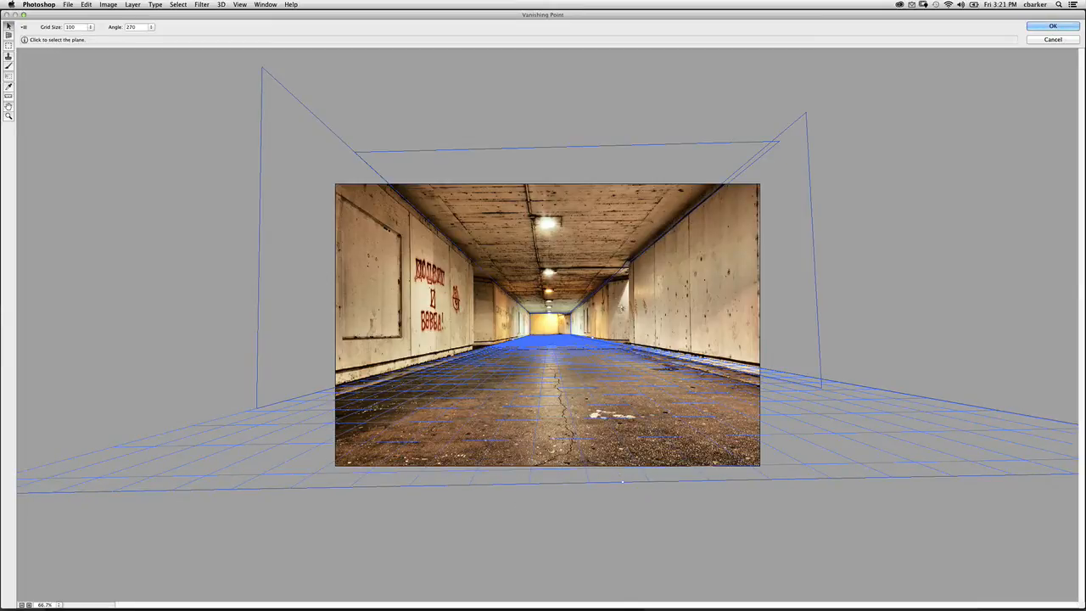
# - Examine how the grids of the wall, ceiling and floor planes fit the tunnel by selecting them in turn
pyautogui.click(687, 299)
pyautogui.click(525, 248)
pyautogui.click(407, 288)
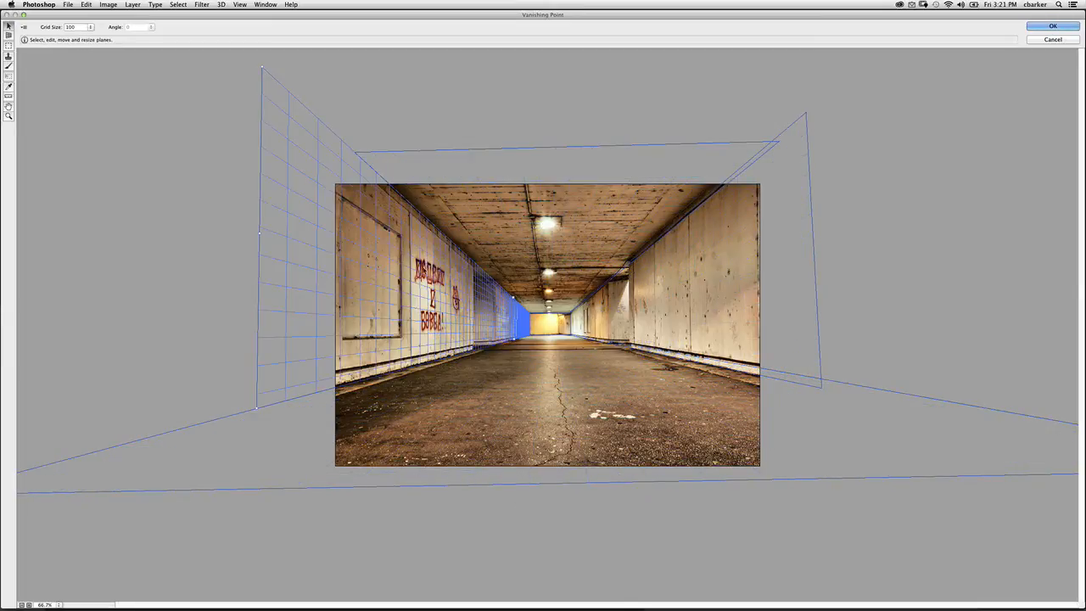
pyautogui.click(439, 392)
pyautogui.click(691, 304)
pyautogui.click(494, 307)
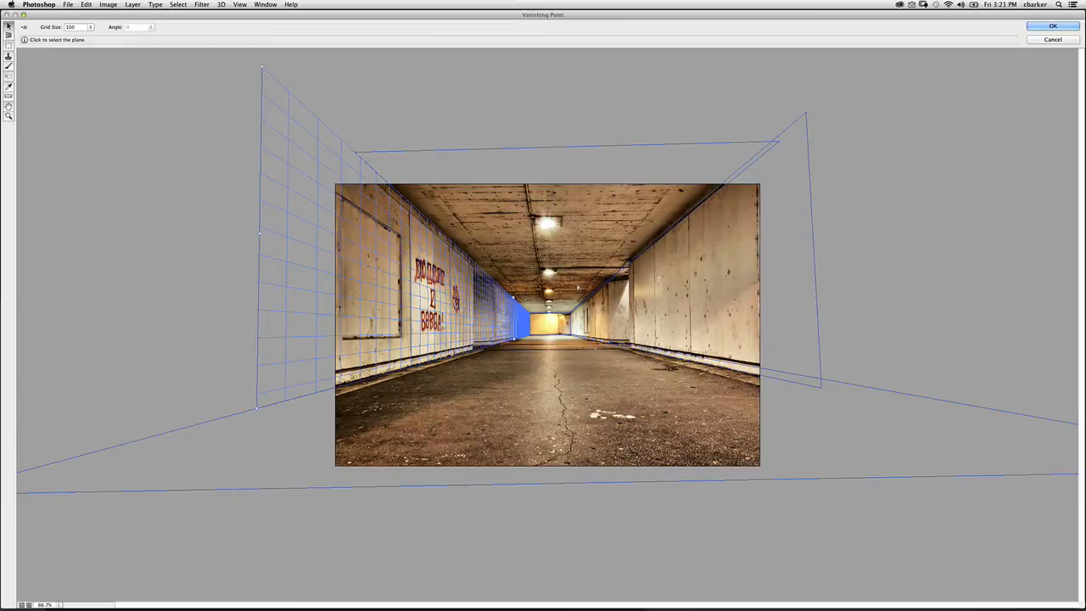
pyautogui.click(552, 323)
pyautogui.click(587, 293)
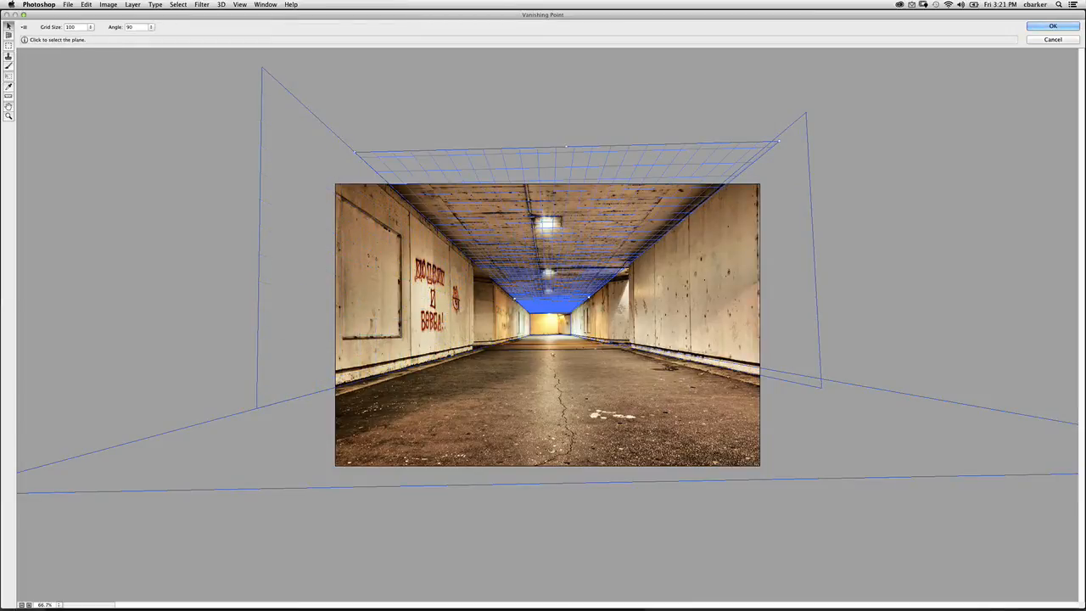
pyautogui.click(577, 380)
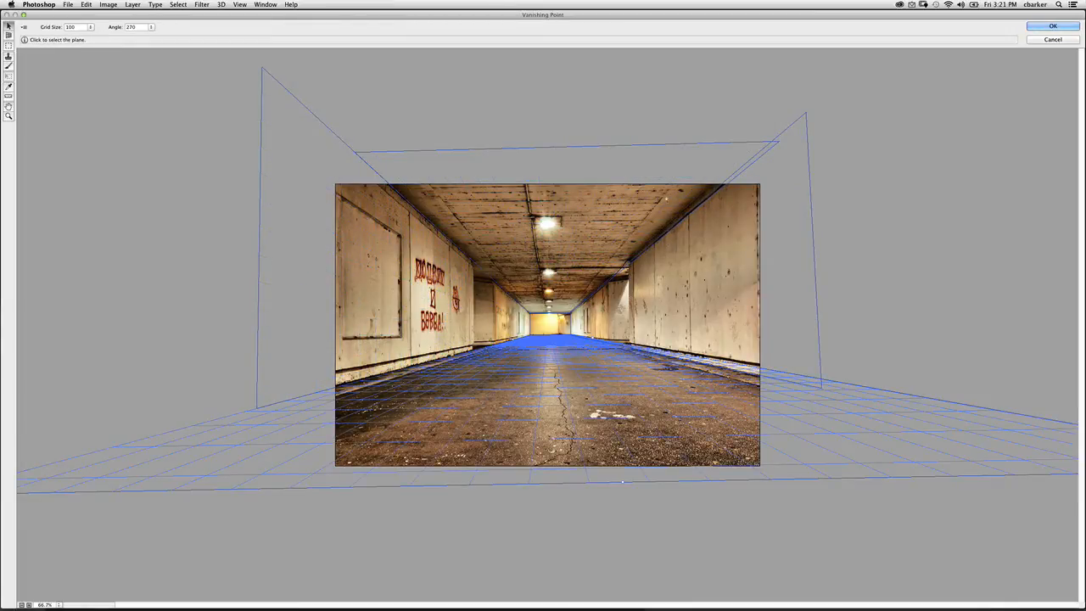
# - Return the Vanishing Point planes to Photoshop as a 3D layer, accepting the default 3D scene size in pixels
pyautogui.click(24, 28)
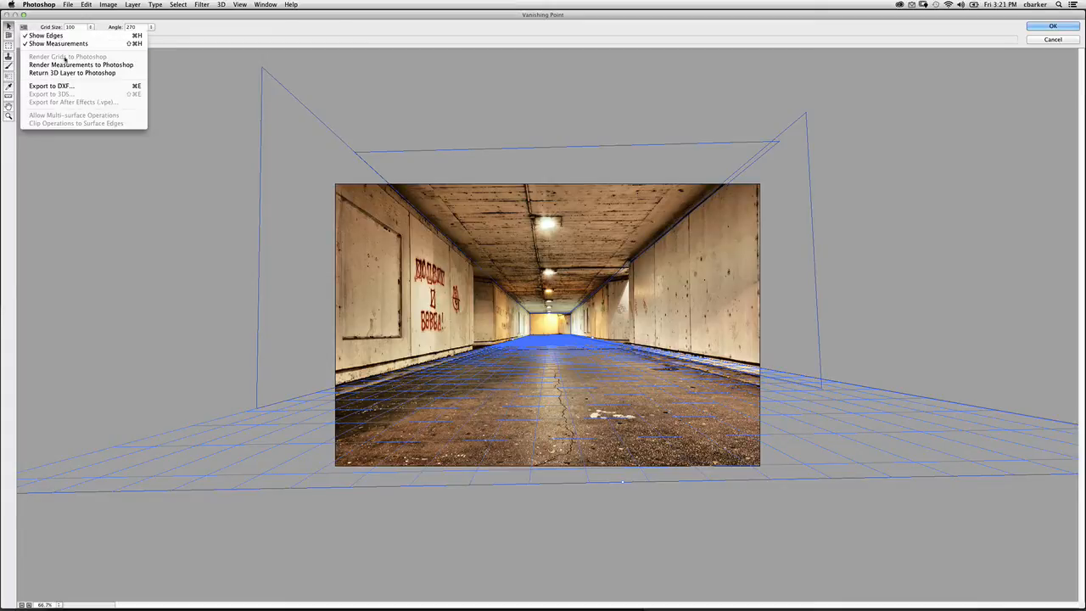
pyautogui.click(119, 73)
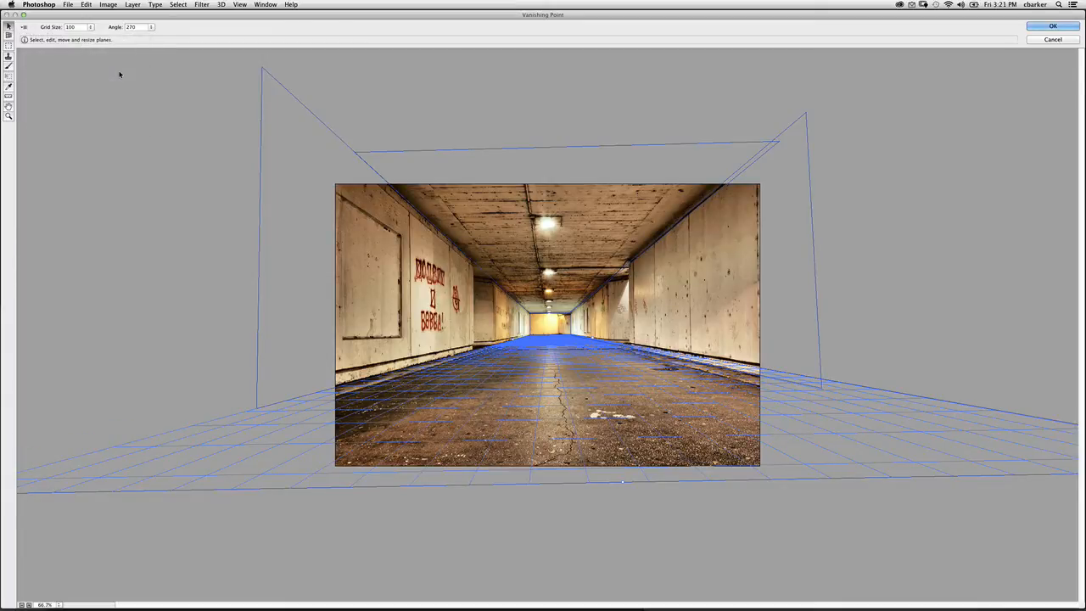
pyautogui.click(1041, 29)
pyautogui.click(1038, 31)
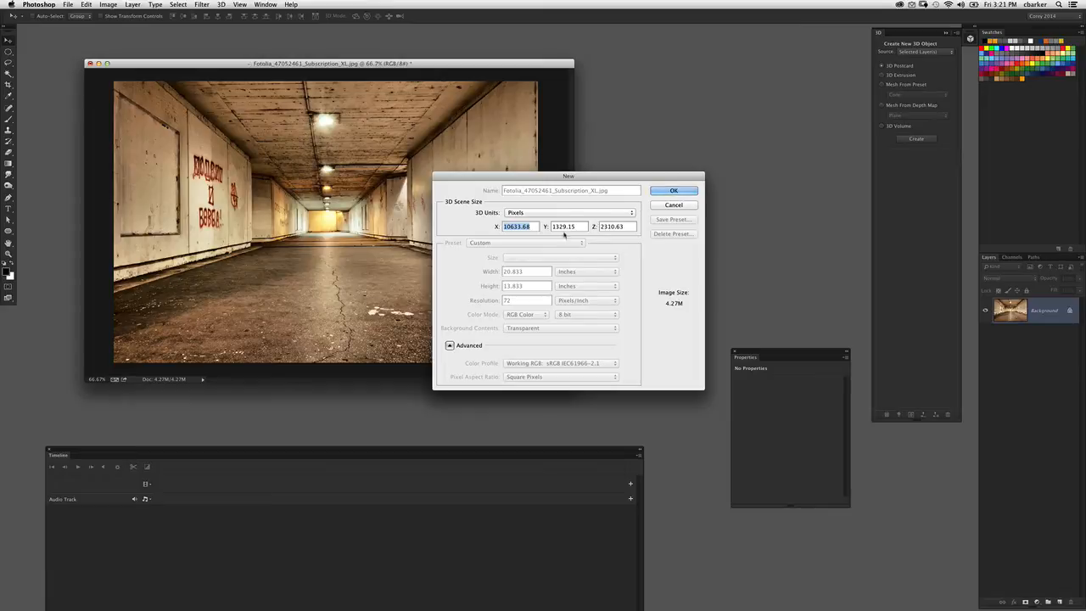
pyautogui.click(675, 191)
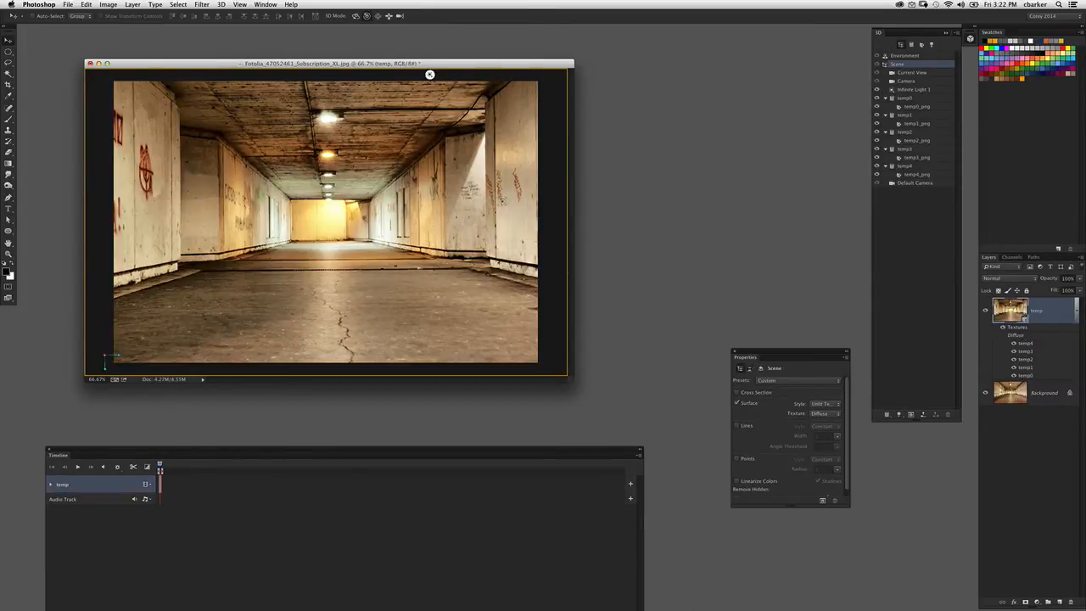
# - Slide the 3D camera forward and back through the tunnel, ending on a view near the entrance
pyautogui.click(389, 16)
pyautogui.moveTo(391, 200); pyautogui.dragTo(405, 299)
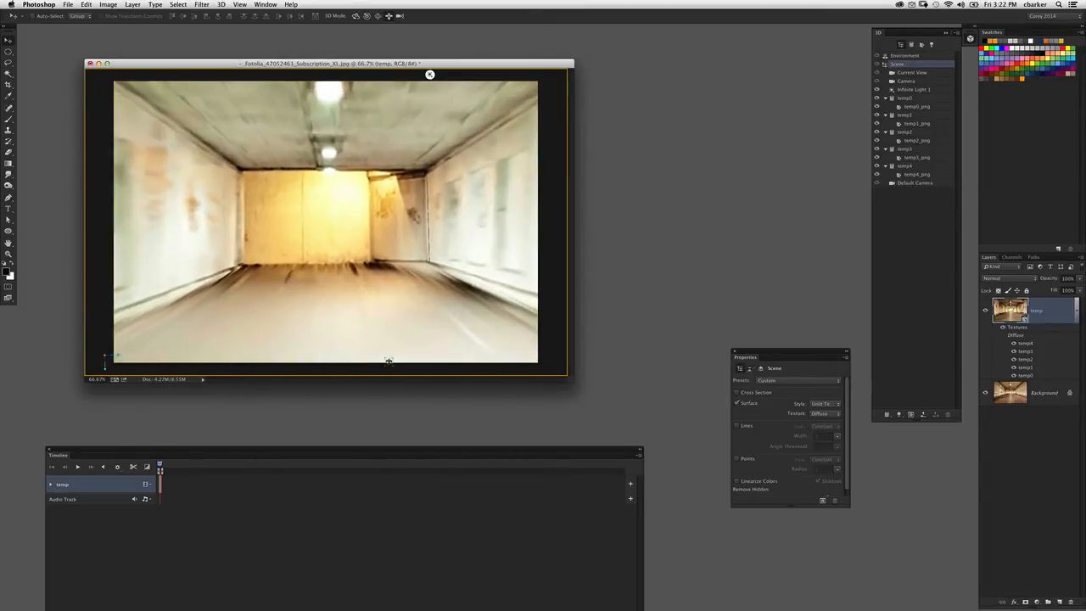
pyautogui.moveTo(385, 370); pyautogui.dragTo(373, 318)
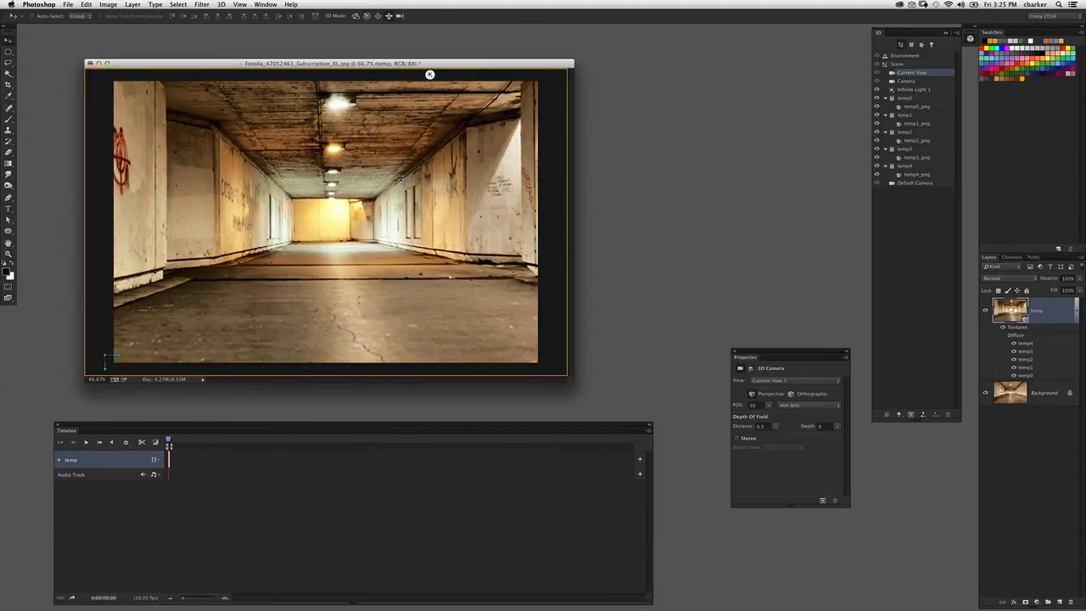
pyautogui.moveTo(410, 175); pyautogui.dragTo(392, 189)
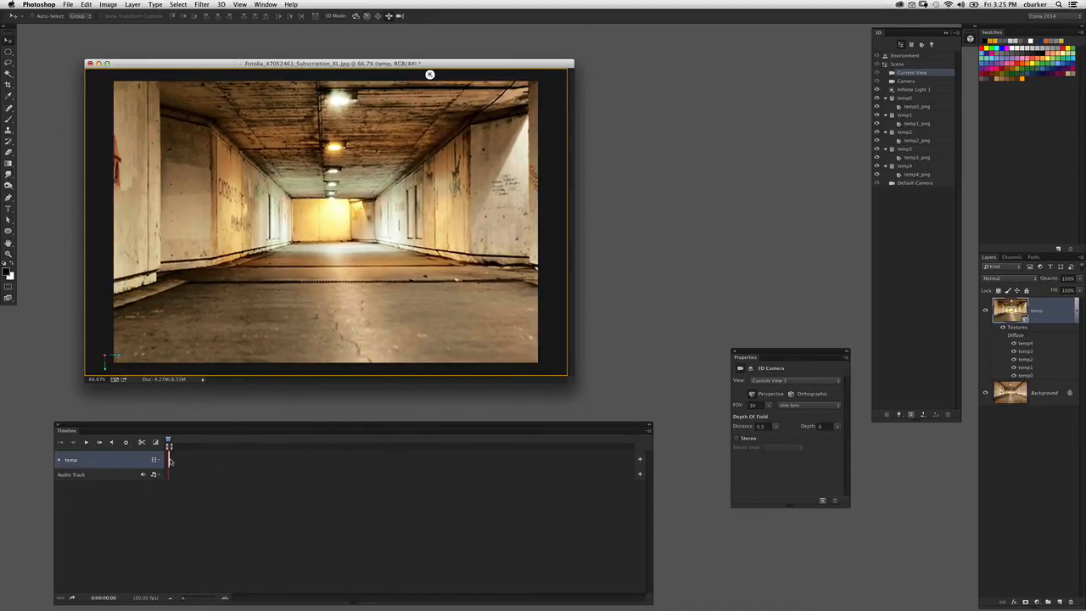
# - Extend the temp layer's timeline clip to about 49 seconds and expand its animation properties
pyautogui.moveTo(169, 461); pyautogui.dragTo(244, 463)
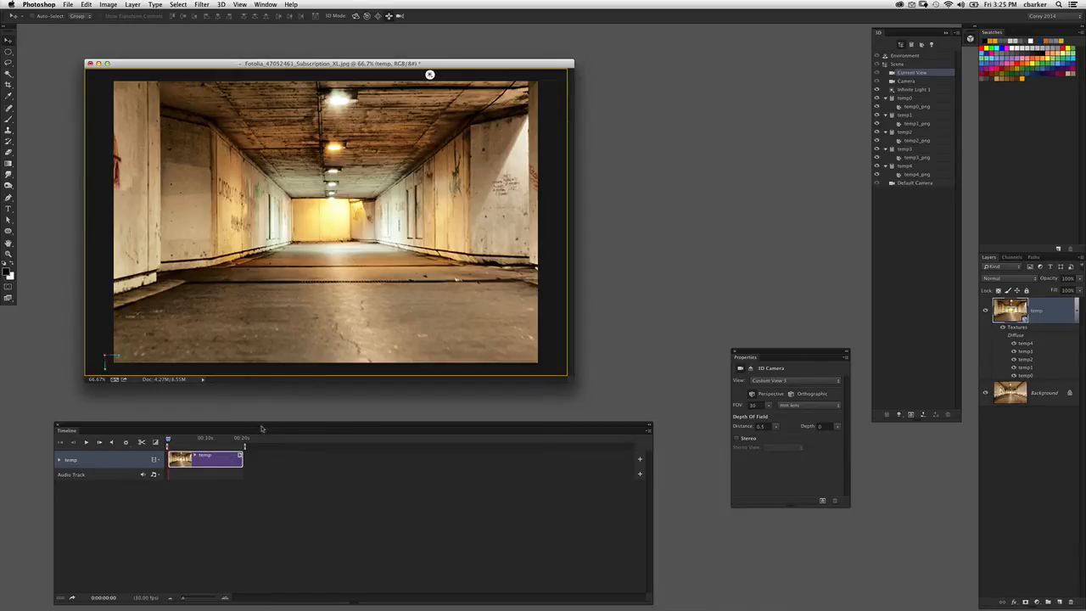
pyautogui.moveTo(242, 460); pyautogui.dragTo(346, 465)
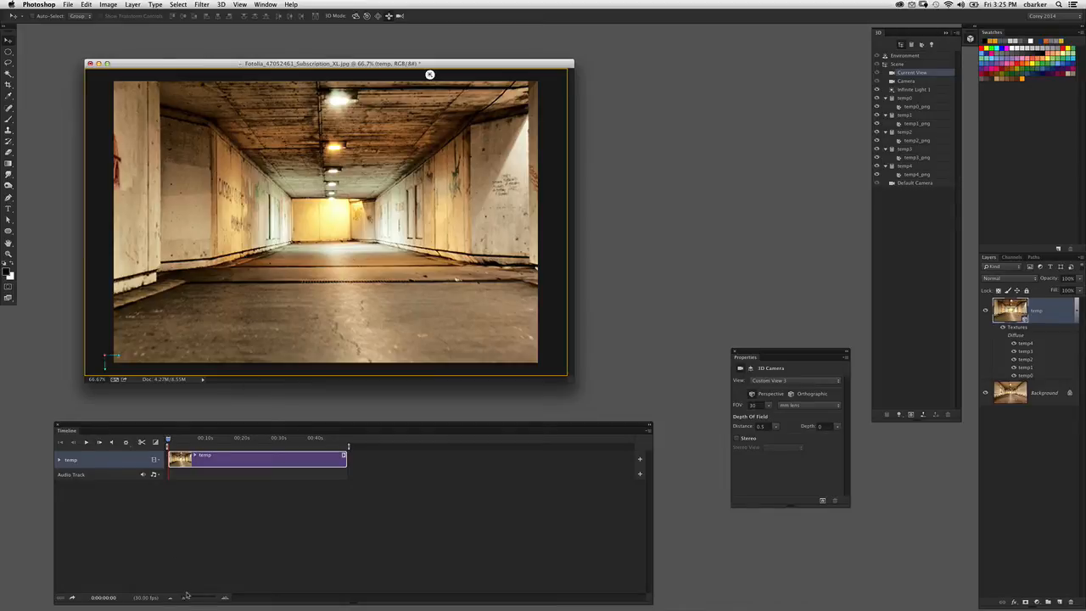
pyautogui.moveTo(184, 598); pyautogui.dragTo(189, 598)
pyautogui.click(60, 460)
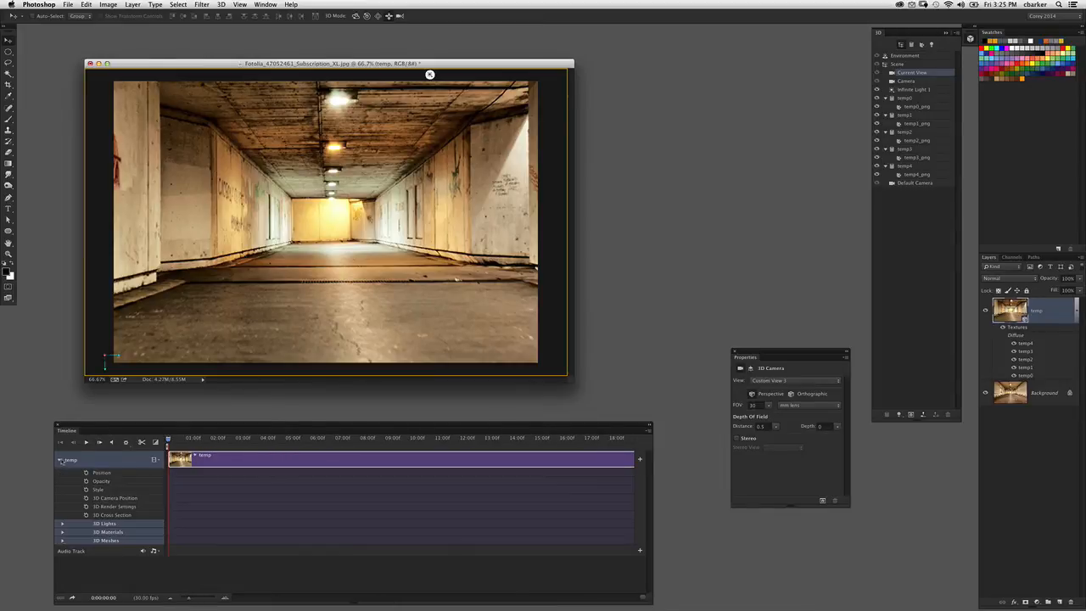
# - Adjust the 3D camera to show more of the tunnel's left wall, and move the Timeline panel closer to the image window
pyautogui.moveTo(395, 224)
pyautogui.mouseDown()
pyautogui.moveTo(391, 265)
pyautogui.moveTo(394, 223)
pyautogui.mouseUp()
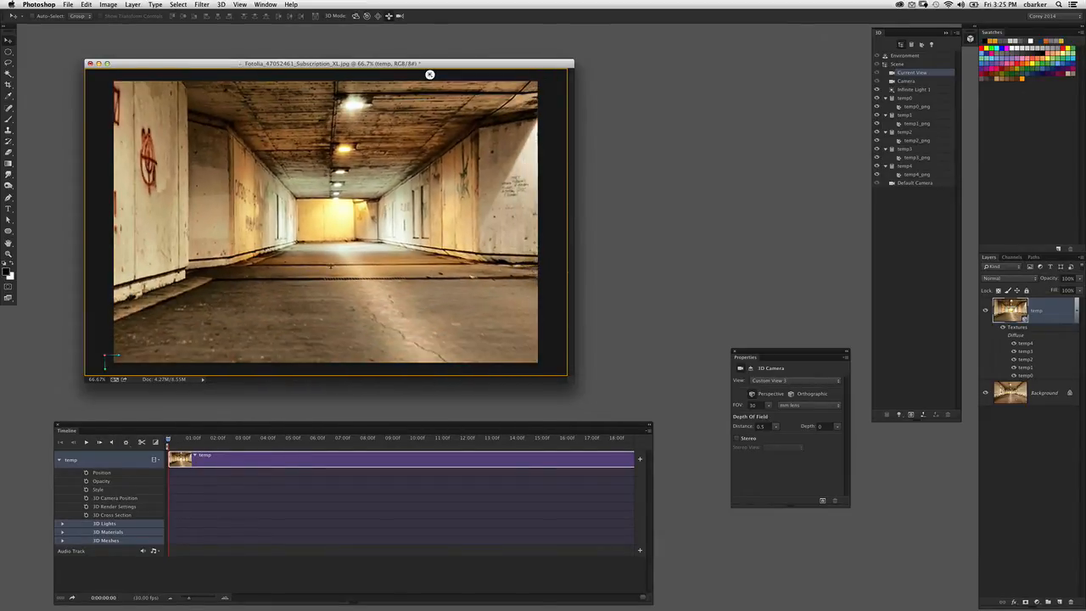
pyautogui.moveTo(131, 428); pyautogui.dragTo(144, 417)
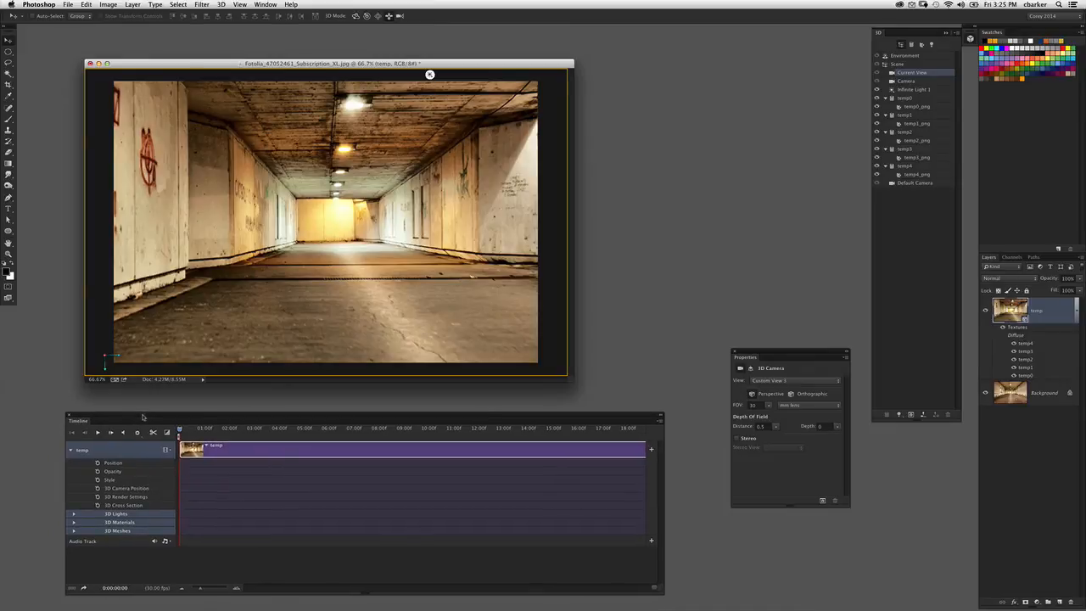
pyautogui.click(265, 5)
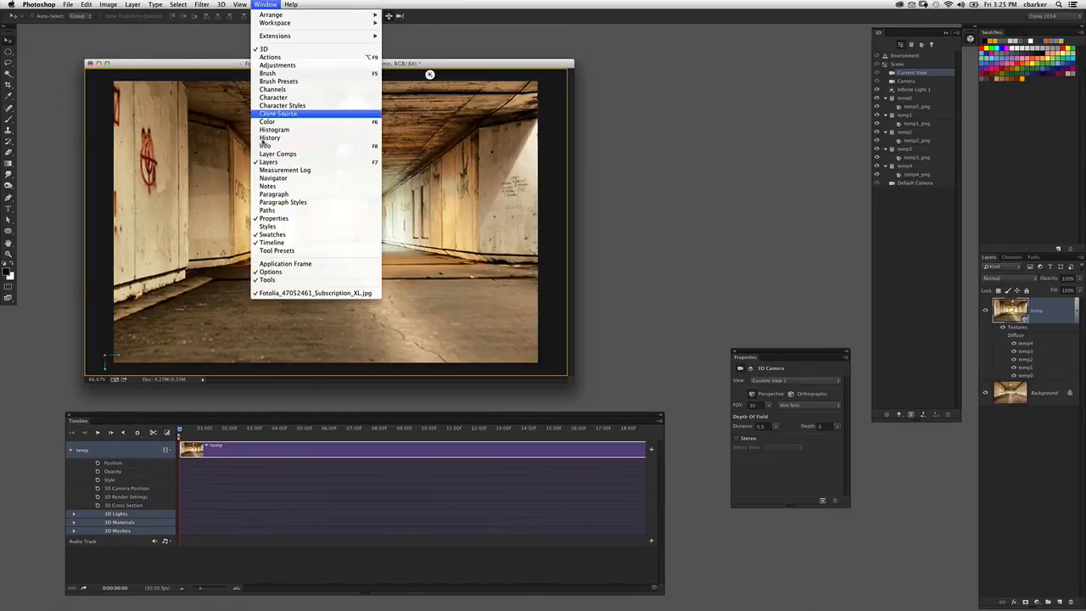
pyautogui.click(208, 486)
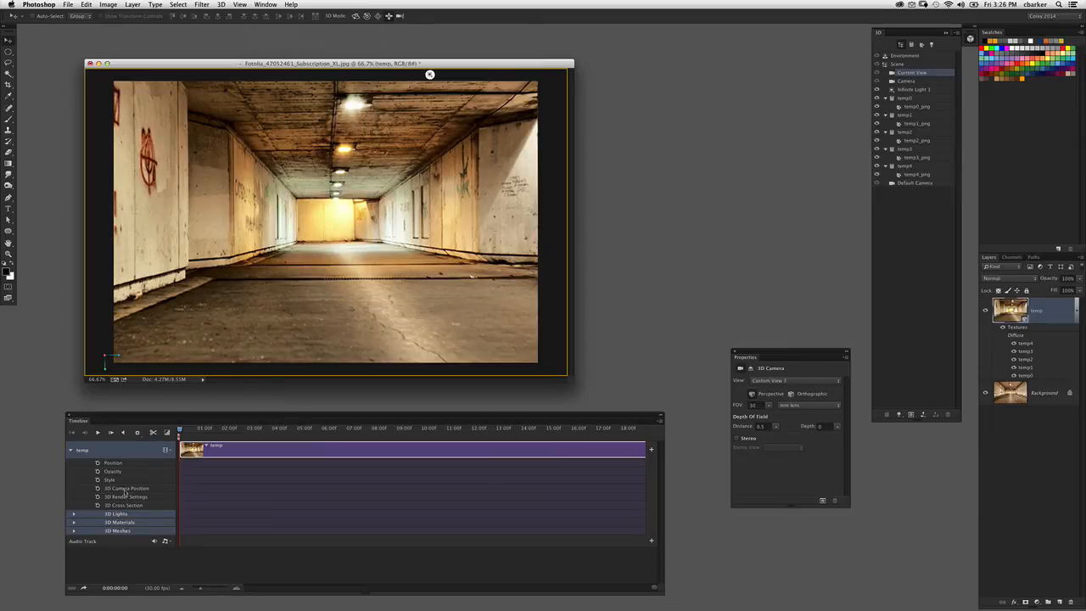
# - Start keyframing the 3D Camera Position at the first frame and roll the camera to a tilted view near the tunnel entrance
pyautogui.click(98, 488)
pyautogui.moveTo(367, 17); pyautogui.dragTo(389, 17)
pyautogui.moveTo(436, 196); pyautogui.dragTo(436, 198)
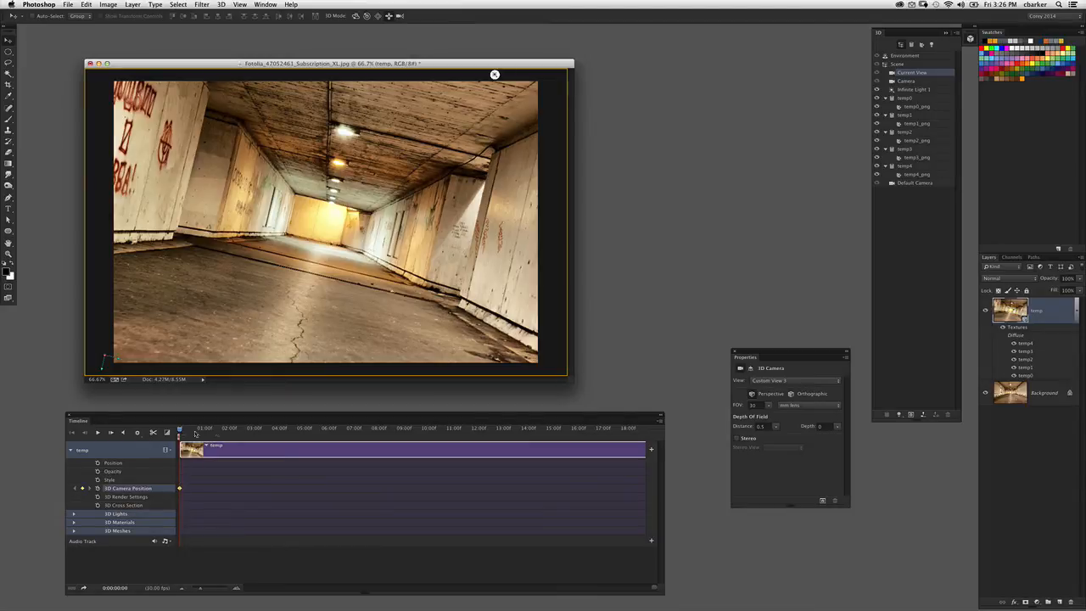
# - At about 5 seconds, slide the 3D camera close to the tunnel's far wall and roll it to the opposite tilt
pyautogui.moveTo(195, 434); pyautogui.dragTo(305, 432)
pyautogui.moveTo(377, 207); pyautogui.dragTo(373, 271)
pyautogui.moveTo(370, 324); pyautogui.dragTo(382, 311)
pyautogui.click(367, 16)
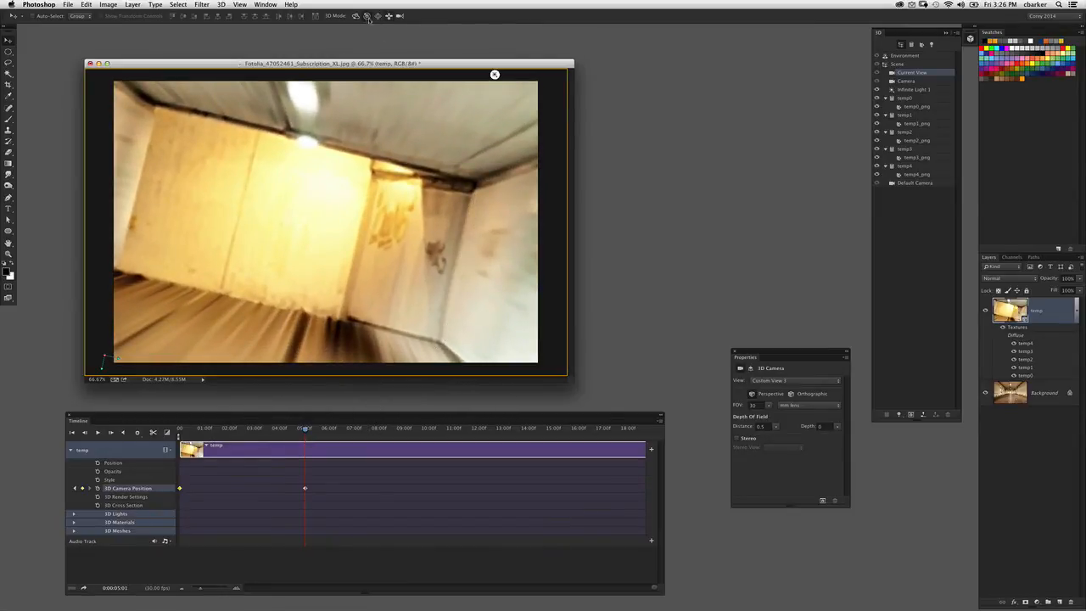
pyautogui.moveTo(399, 133); pyautogui.dragTo(499, 133)
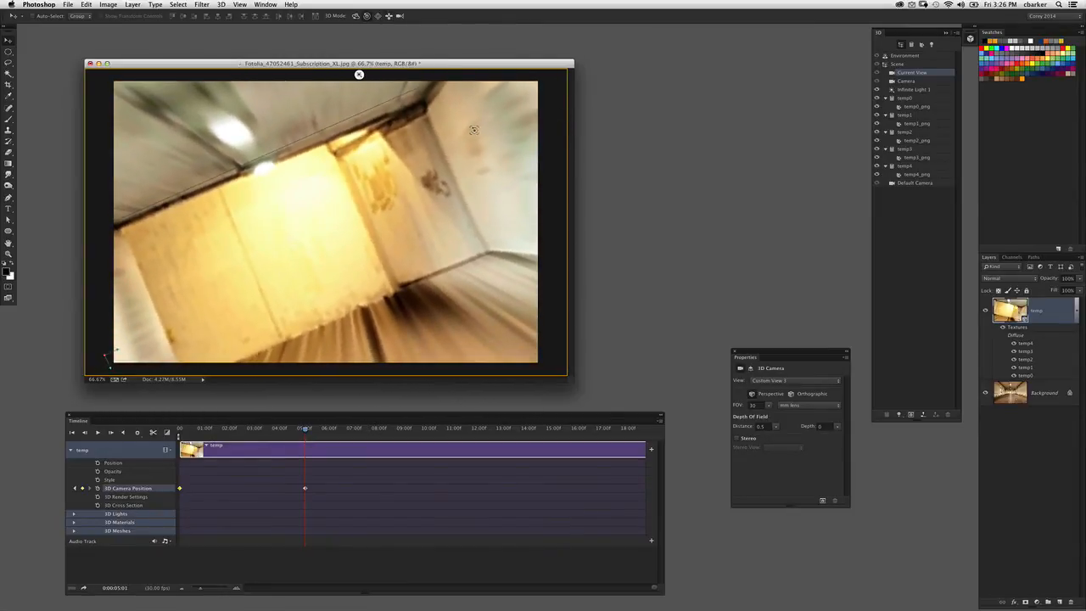
# - Preview the camera animation from the first frame
pyautogui.moveTo(303, 431); pyautogui.dragTo(182, 431)
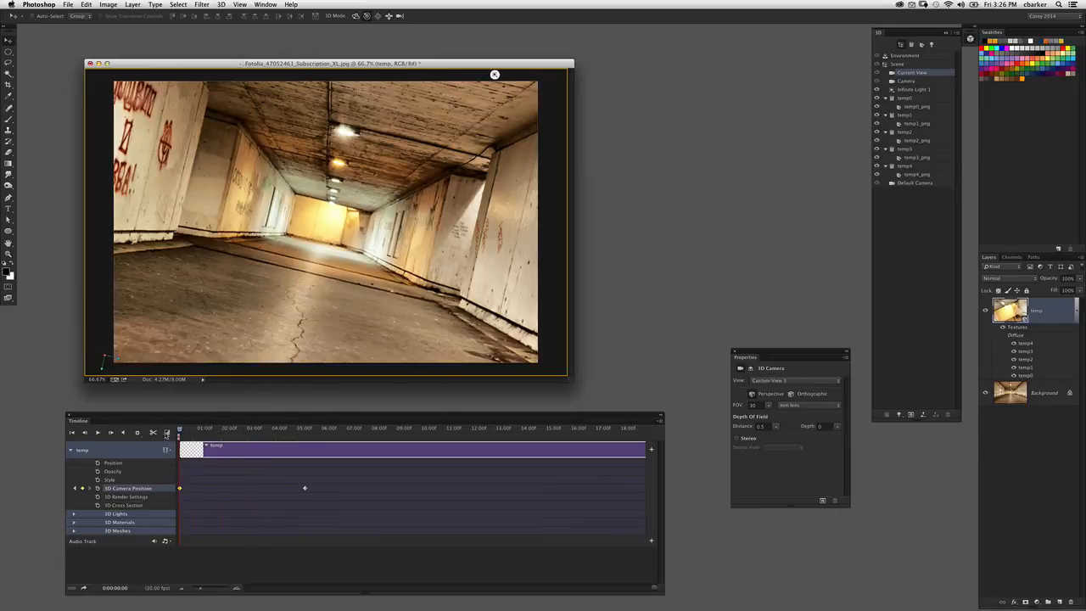
pyautogui.press('space')
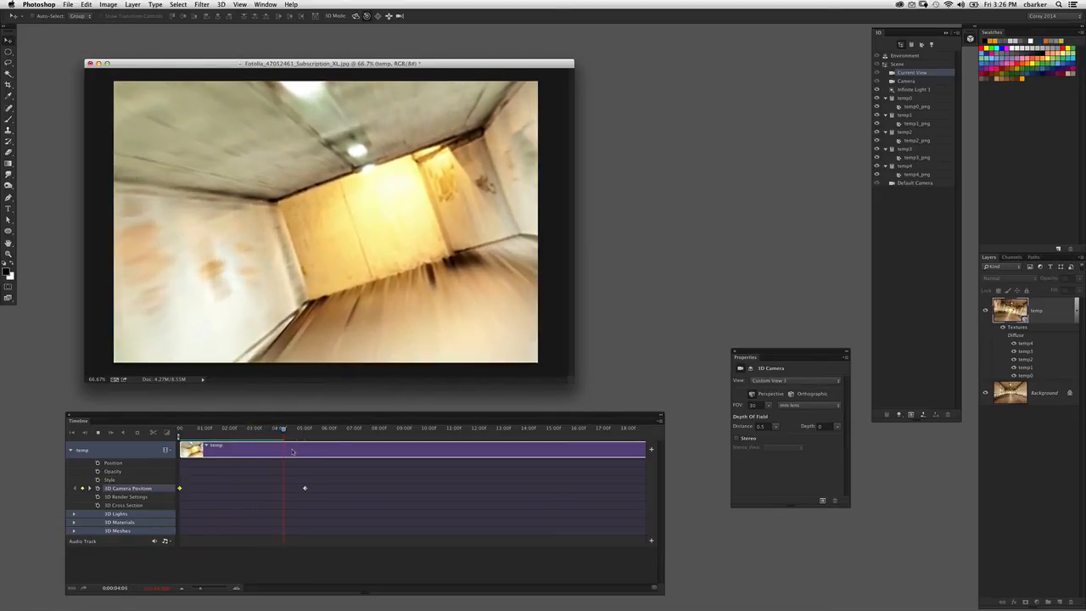
pyautogui.press('space')
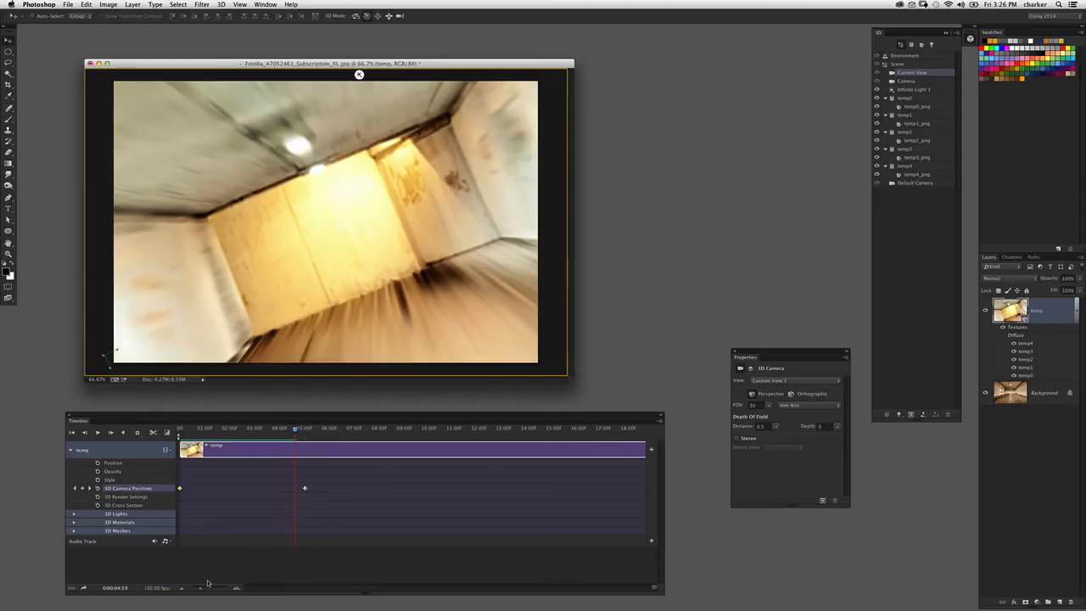
# - Shorten the timeline work area to end at about 6 seconds, just past the second camera keyframe, and preview the move
pyautogui.moveTo(201, 588); pyautogui.dragTo(197, 588)
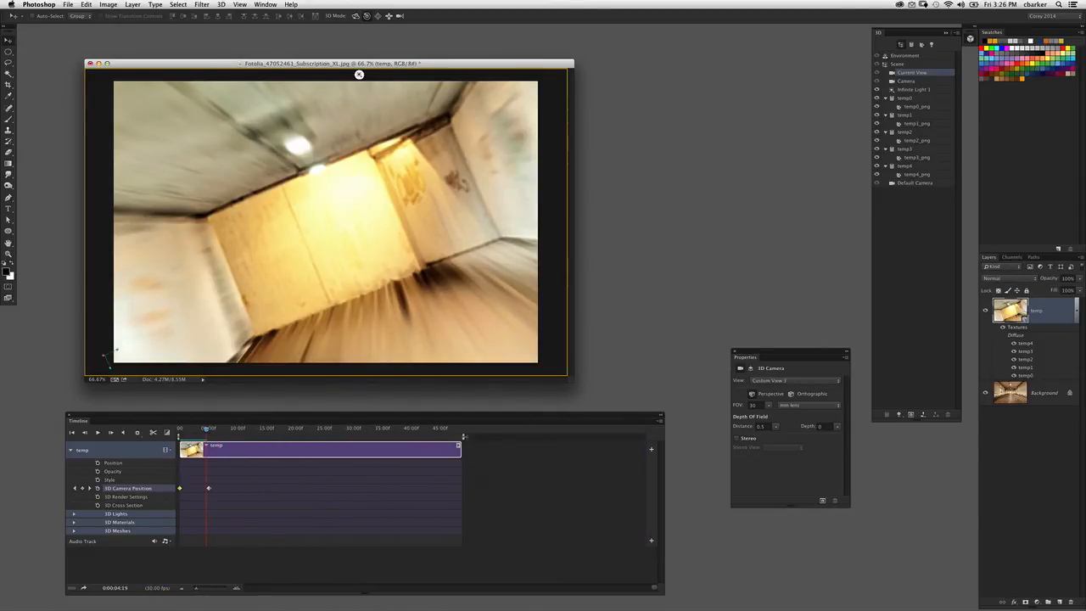
pyautogui.moveTo(464, 436); pyautogui.dragTo(215, 436)
pyautogui.press('space')
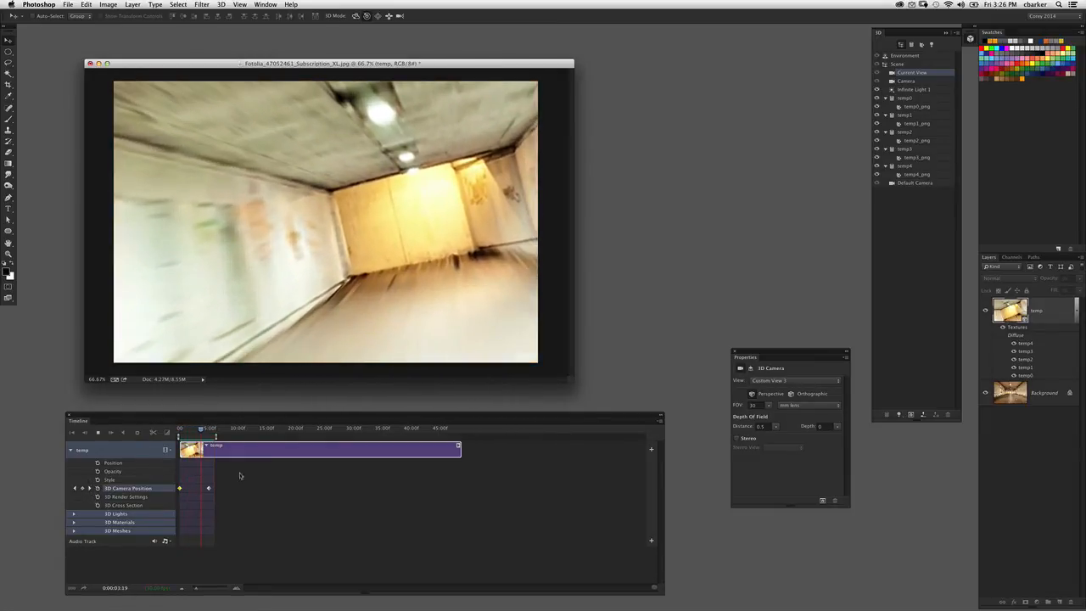
pyautogui.press('space')
# - Move the second 3D Camera Position keyframe earlier, to about 2 seconds 10 frames, and preview the faster move
pyautogui.moveTo(210, 488); pyautogui.dragTo(201, 490)
pyautogui.moveTo(200, 430); pyautogui.dragTo(193, 430)
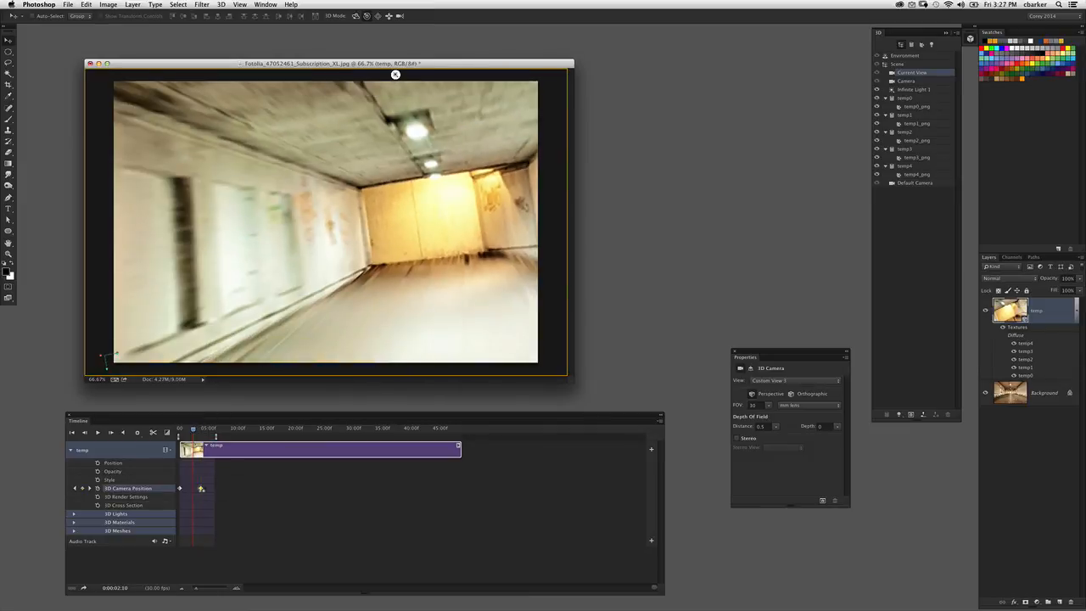
pyautogui.moveTo(201, 488); pyautogui.dragTo(193, 490)
pyautogui.press('space')
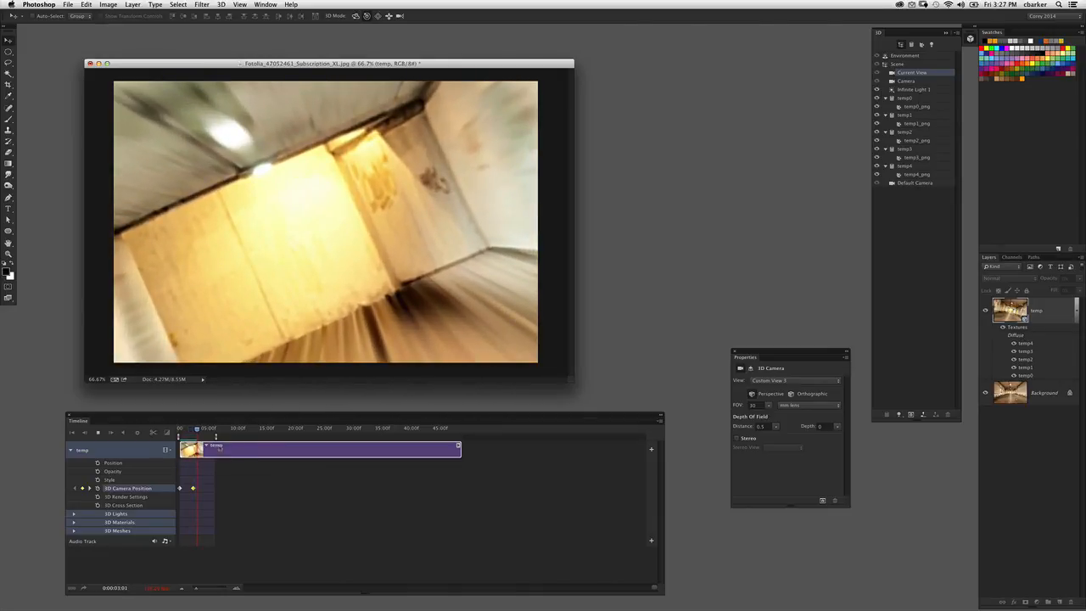
pyautogui.press('space')
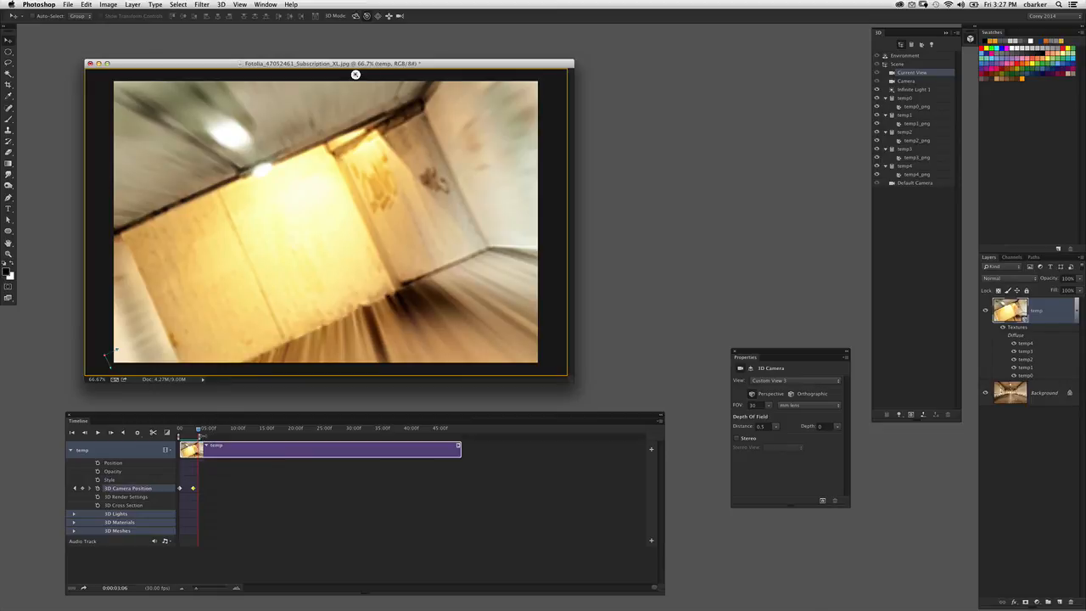
# - Replay the animation within the shortened work area from the first frame to check the camera's speed
pyautogui.moveTo(187, 433); pyautogui.dragTo(168, 433)
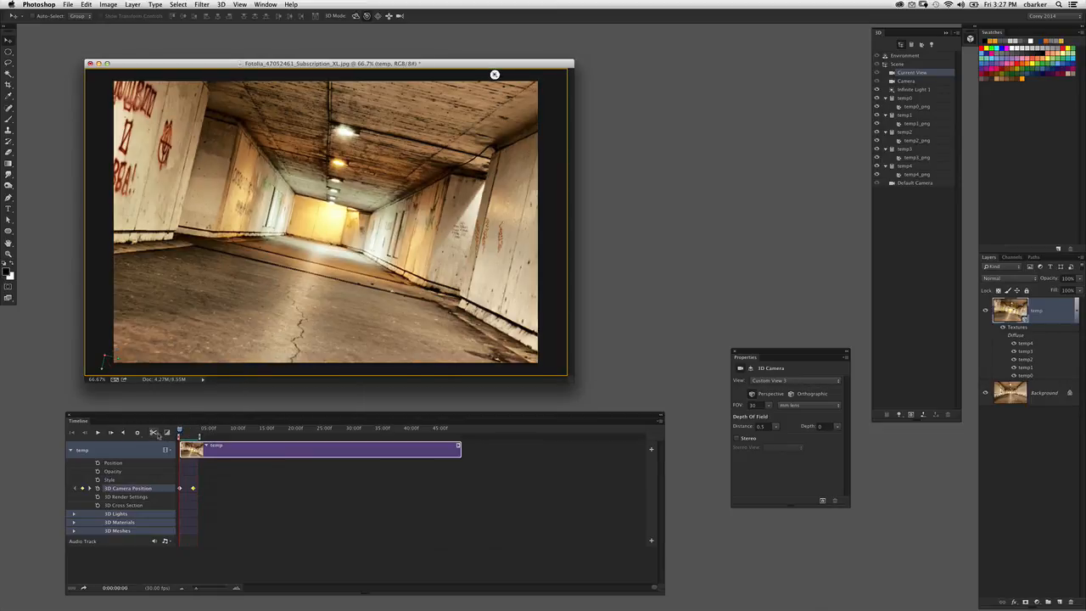
pyautogui.press('space')
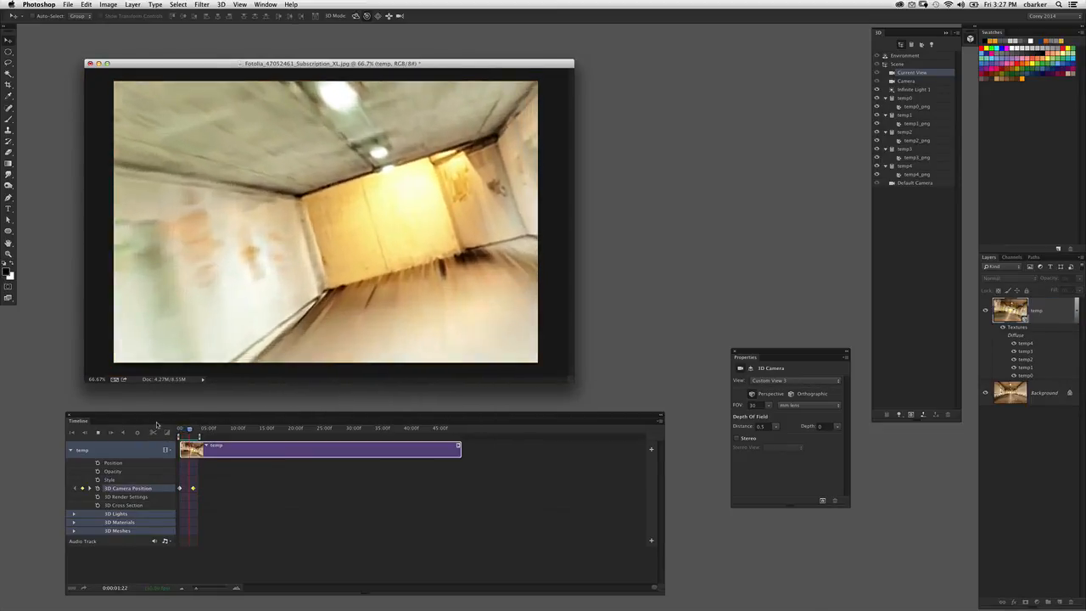
pyautogui.press('space')
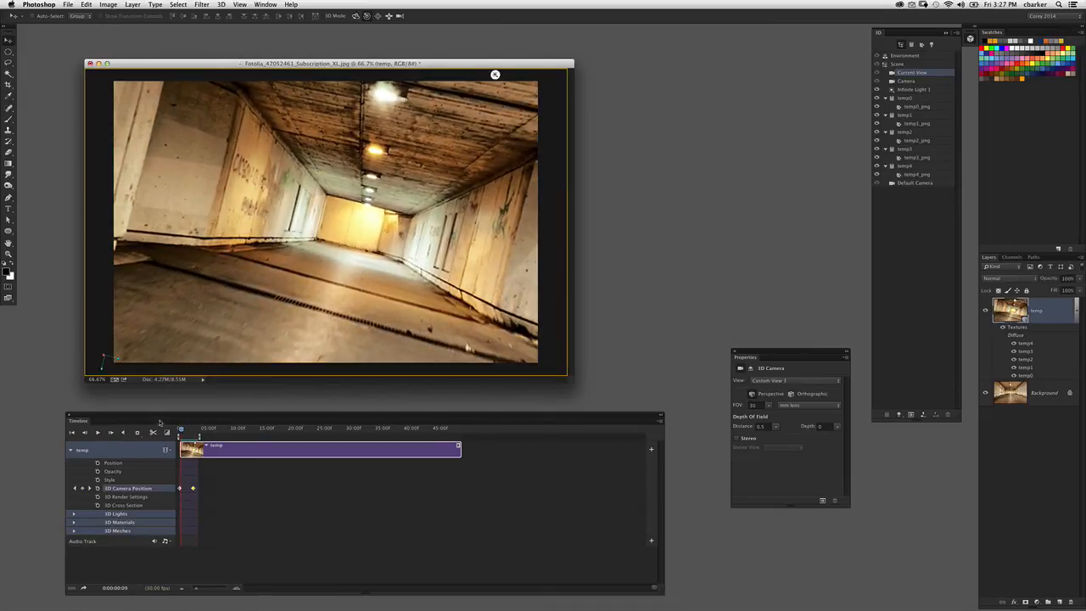